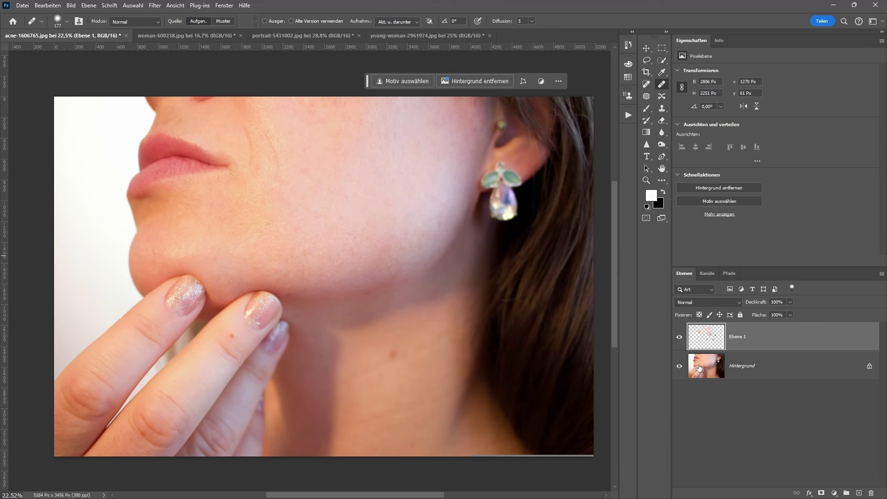
{"action": "left_click", "coordinate": [680, 337]}
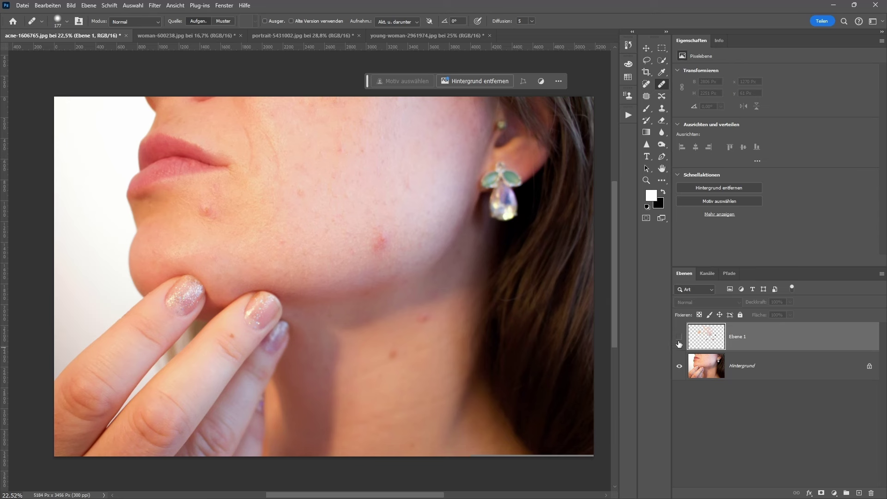
{"action": "left_click", "coordinate": [679, 341]}
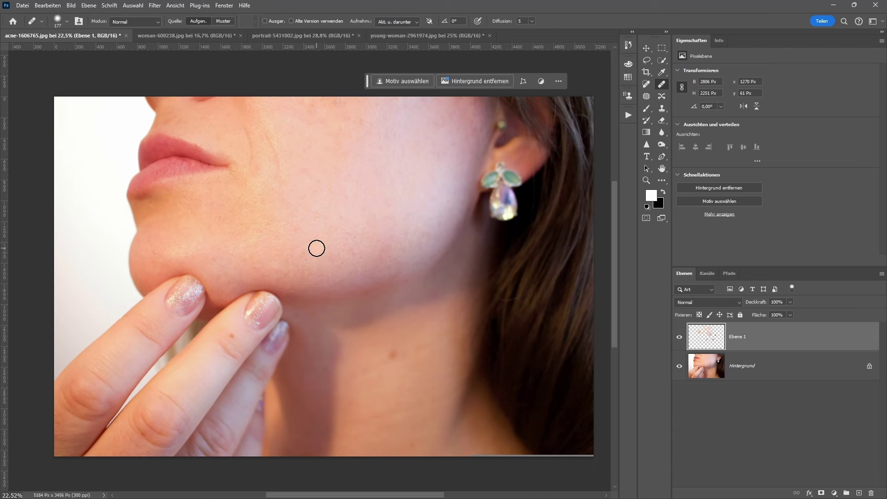
{"action": "scroll", "coordinate": [316, 248], "scroll_direction": "up", "scroll_amount": 3}
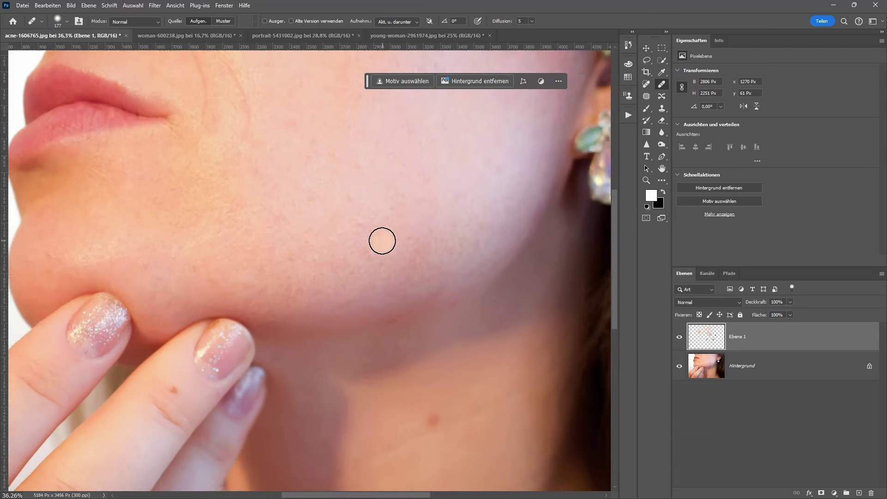
{"action": "scroll", "coordinate": [382, 241], "scroll_direction": "up", "scroll_amount": 1}
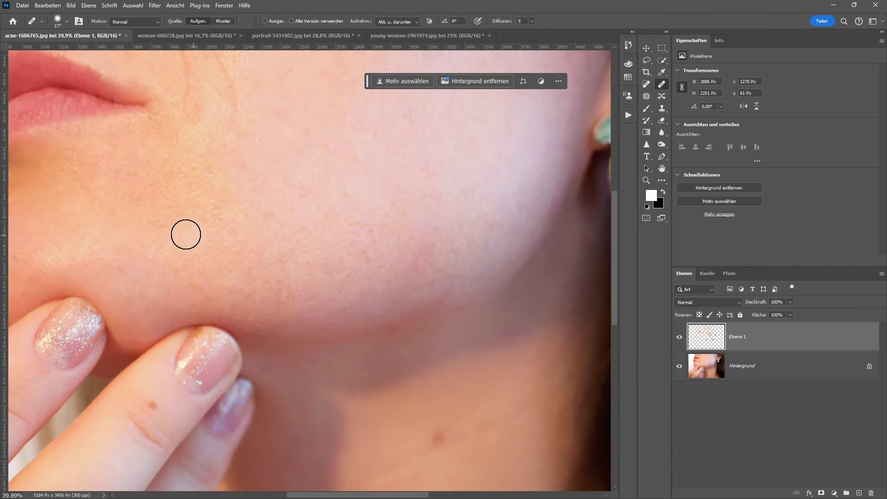
{"action": "key", "text": "space"}
{"action": "mouse_move", "coordinate": [156, 233]}
{"action": "left_mouse_down"}
{"action": "mouse_move", "coordinate": [323, 227]}
{"action": "mouse_move", "coordinate": [337, 123]}
{"action": "mouse_move", "coordinate": [166, 115]}
{"action": "mouse_move", "coordinate": [153, 136]}
{"action": "mouse_move", "coordinate": [152, 243]}
{"action": "mouse_move", "coordinate": [172, 306]}
{"action": "left_mouse_up"}
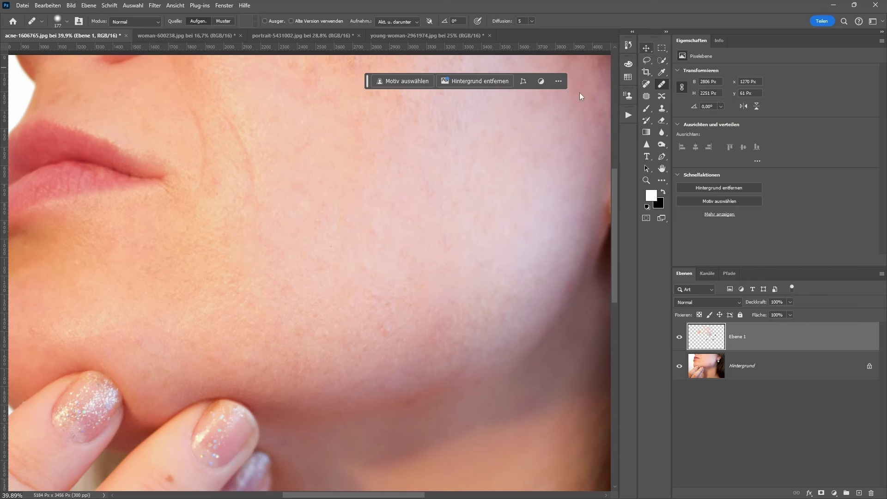
{"action": "left_click", "coordinate": [647, 48]}
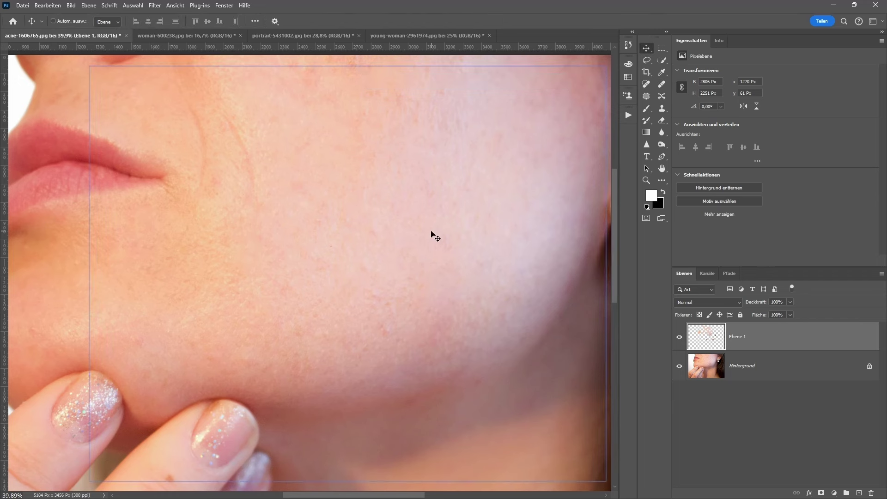
{"action": "left_click_drag", "start_coordinate": [434, 236], "coordinate": [309, 232]}
{"action": "left_click_drag", "start_coordinate": [365, 239], "coordinate": [459, 238]}
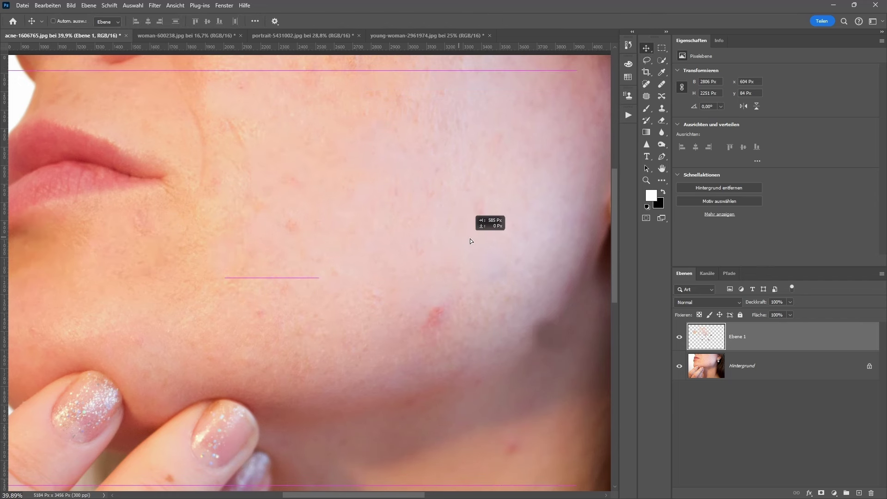
{"action": "scroll", "coordinate": [317, 301], "scroll_direction": "down", "scroll_amount": 2}
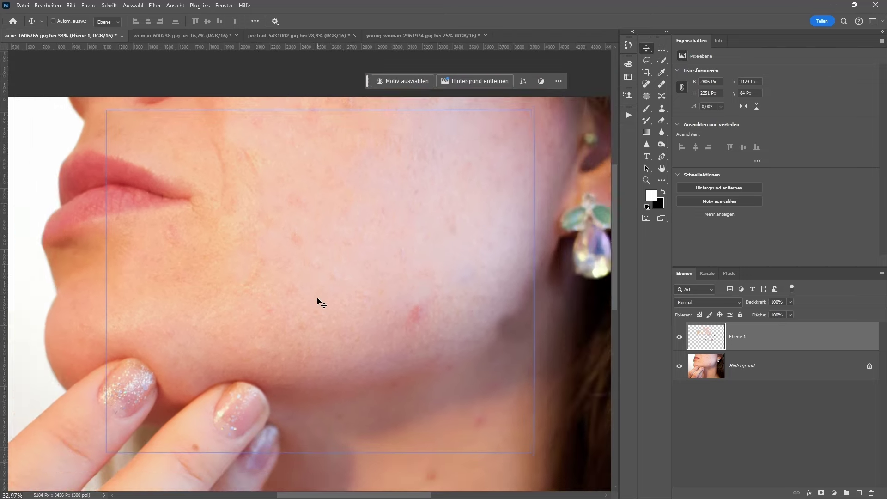
{"action": "scroll", "coordinate": [317, 301], "scroll_direction": "down", "scroll_amount": 2}
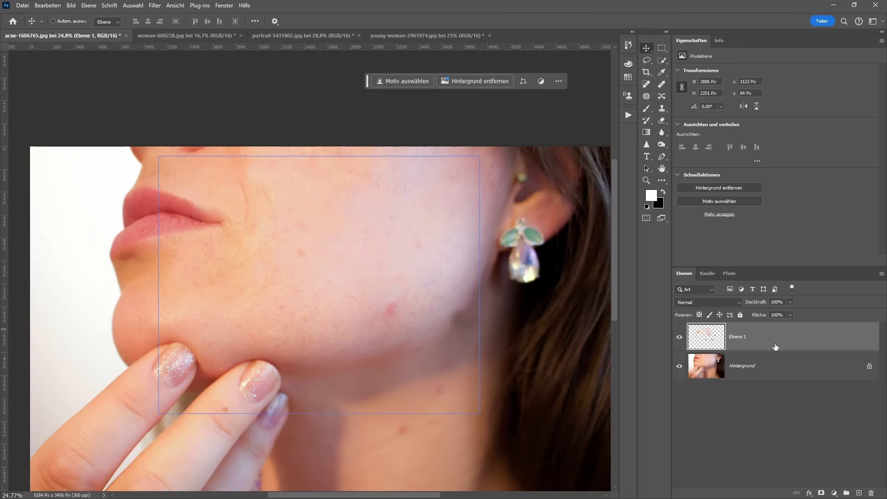
{"action": "scroll", "coordinate": [466, 334], "scroll_direction": "down", "scroll_amount": 2}
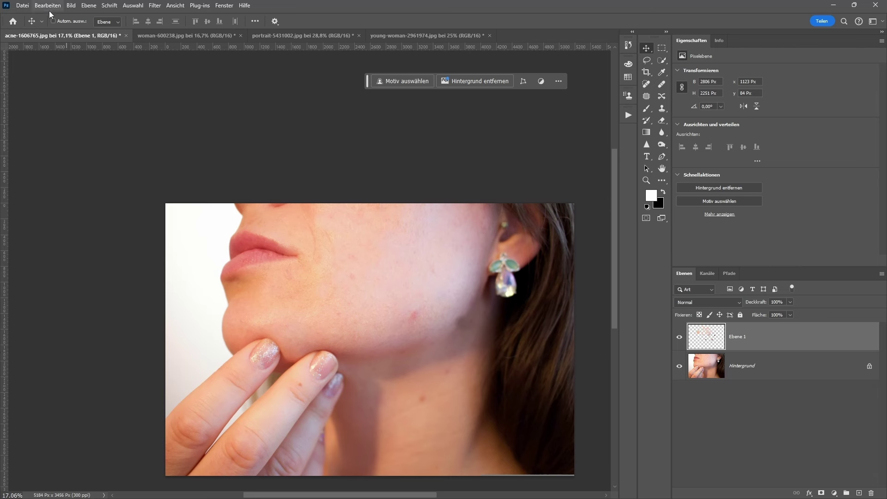
{"action": "scroll", "coordinate": [442, 306], "scroll_direction": "up", "scroll_amount": 1}
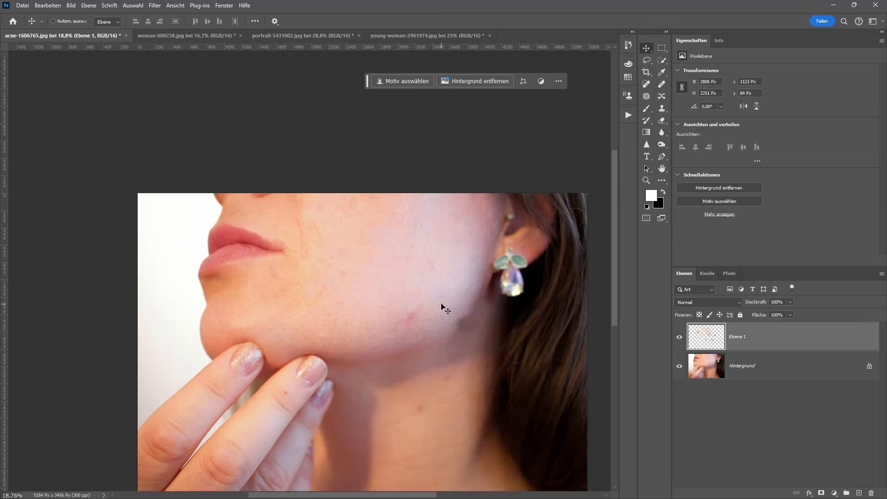
{"action": "scroll", "coordinate": [442, 306], "scroll_direction": "up", "scroll_amount": 1}
{"action": "scroll", "coordinate": [444, 307], "scroll_direction": "up", "scroll_amount": 1}
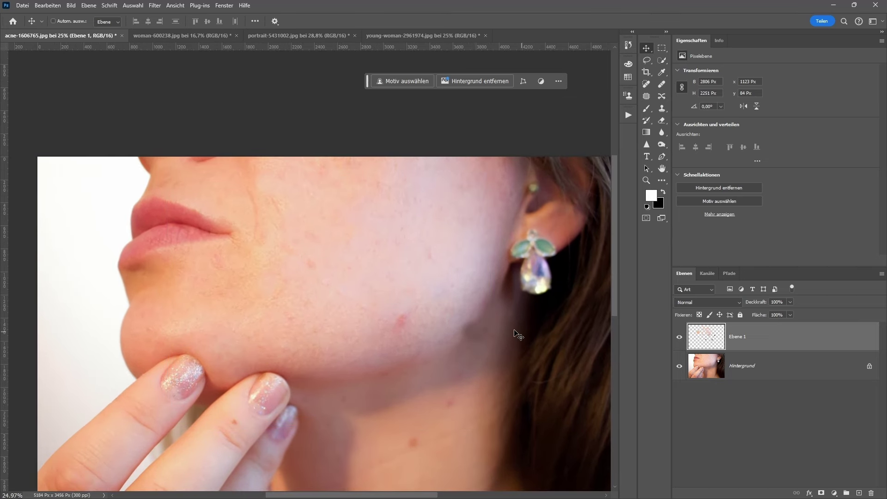
{"action": "left_click_drag", "start_coordinate": [520, 336], "coordinate": [593, 339]}
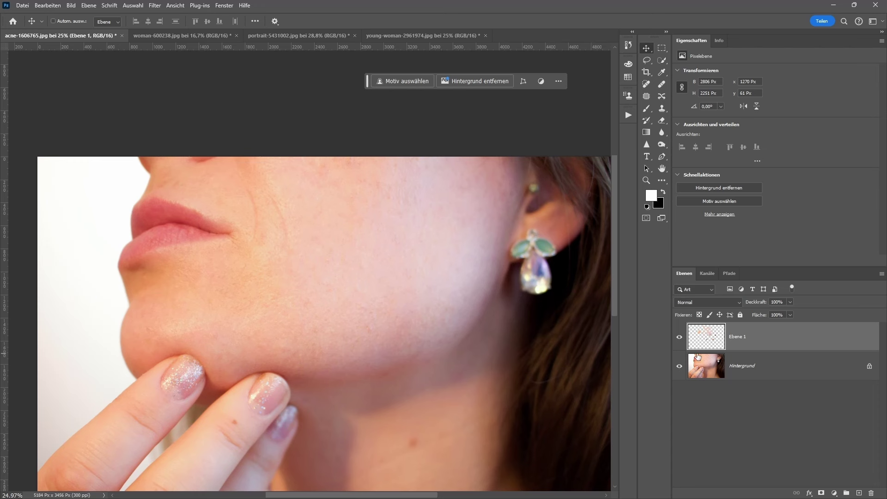
Lock Ebene 1's position, verify it can no longer be moved, and dismiss the warning
{"action": "left_click", "coordinate": [720, 315]}
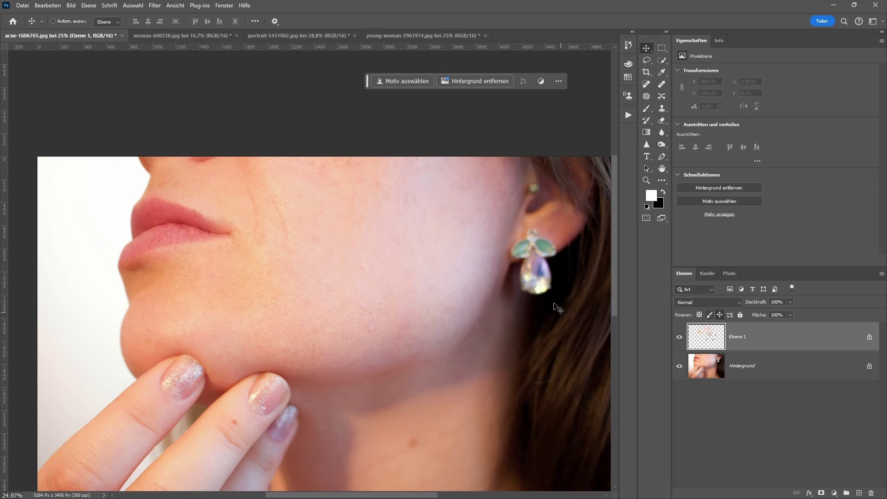
{"action": "mouse_move", "coordinate": [361, 264]}
{"action": "left_mouse_down"}
{"action": "mouse_move", "coordinate": [378, 216]}
{"action": "mouse_move", "coordinate": [413, 323]}
{"action": "mouse_move", "coordinate": [359, 311]}
{"action": "mouse_move", "coordinate": [356, 279]}
{"action": "left_mouse_up"}
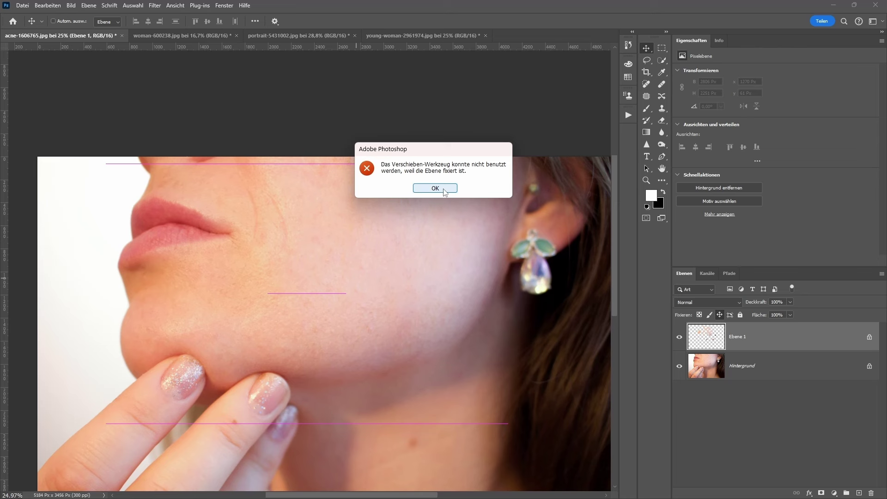
{"action": "left_click", "coordinate": [435, 188]}
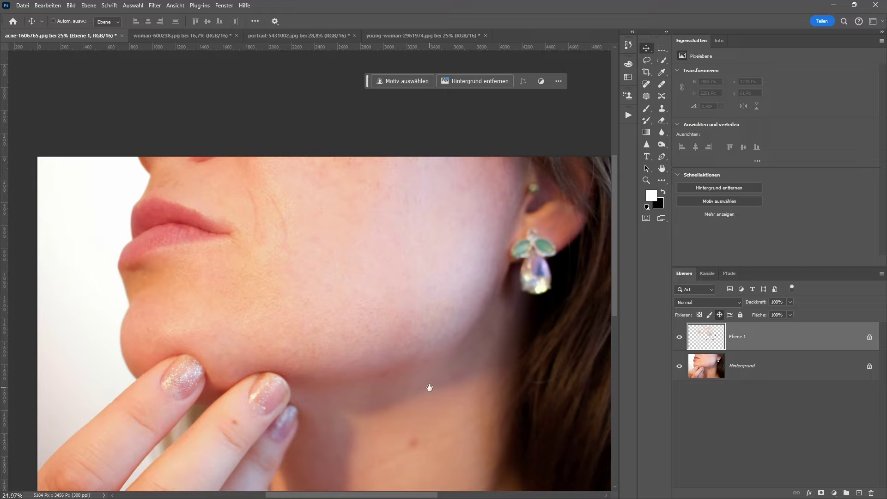
Unlock Ebene 1's position after panning across the portrait
{"action": "mouse_move", "coordinate": [430, 386]}
{"action": "left_mouse_down"}
{"action": "mouse_move", "coordinate": [410, 222]}
{"action": "mouse_move", "coordinate": [418, 313]}
{"action": "mouse_move", "coordinate": [317, 210]}
{"action": "mouse_move", "coordinate": [428, 366]}
{"action": "mouse_move", "coordinate": [386, 160]}
{"action": "mouse_move", "coordinate": [392, 346]}
{"action": "left_mouse_up"}
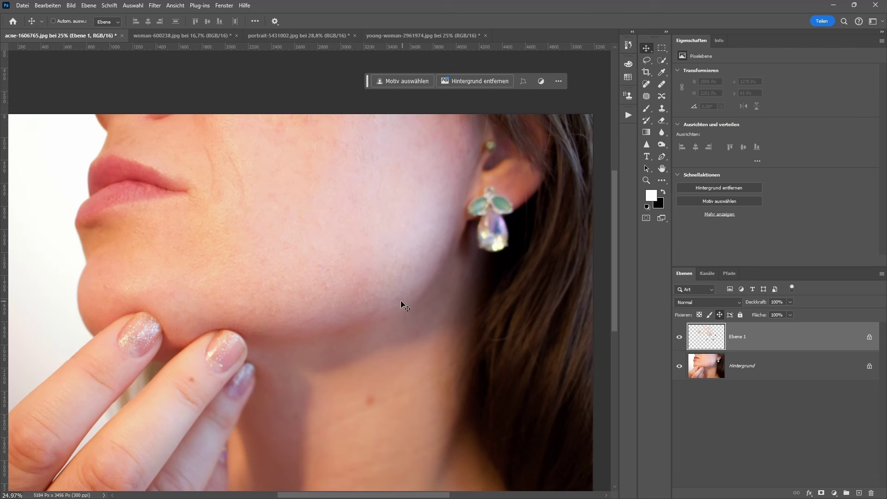
{"action": "left_click", "coordinate": [721, 315]}
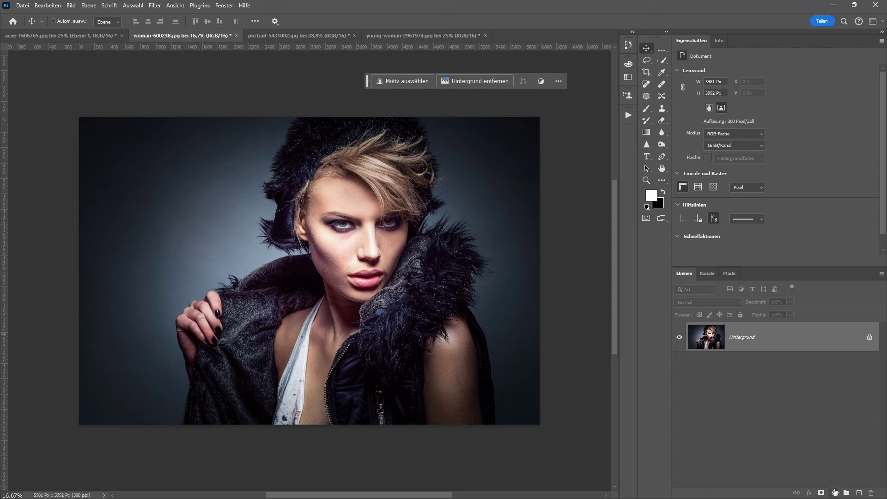
Add a Verlaufsumsetzung gradient map using the first black-to-white Grundlagen preset
{"action": "left_click", "coordinate": [835, 494]}
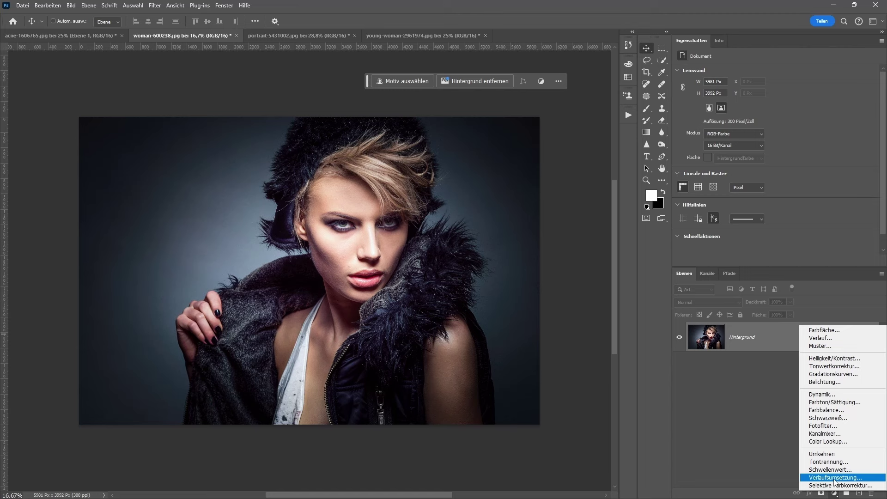
{"action": "left_click", "coordinate": [835, 478]}
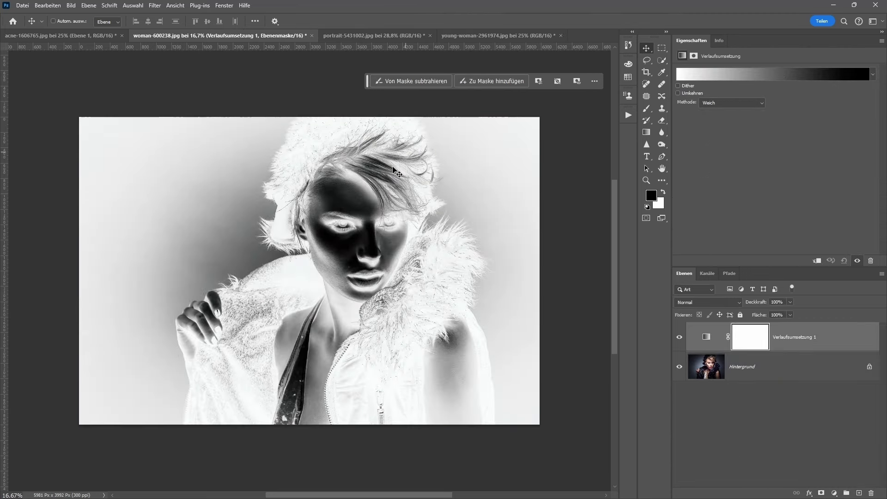
{"action": "left_click", "coordinate": [750, 82]}
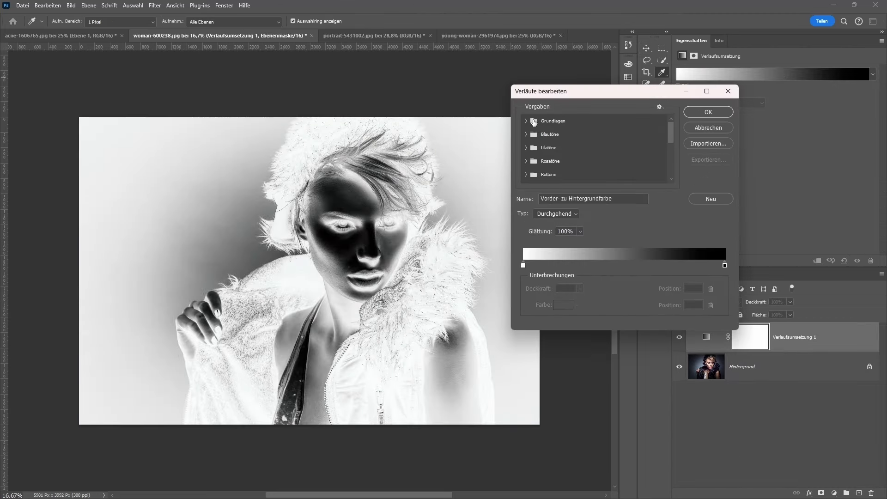
{"action": "left_click", "coordinate": [536, 135]}
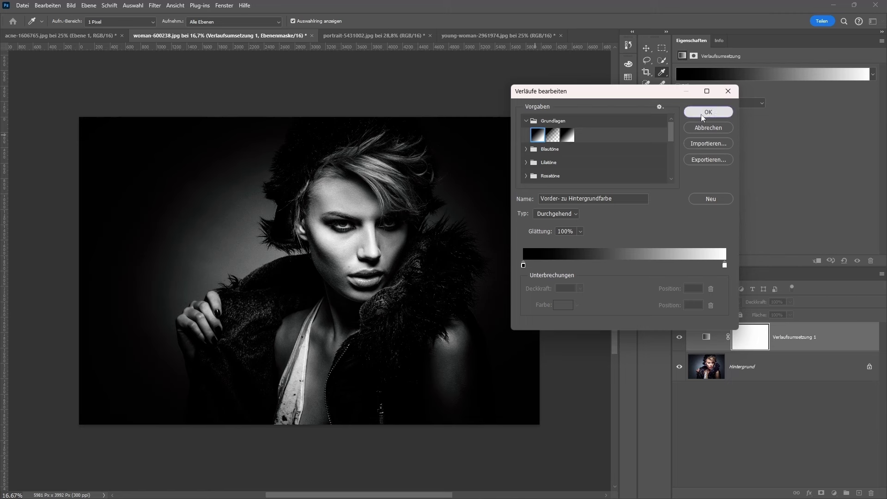
{"action": "left_click", "coordinate": [708, 113]}
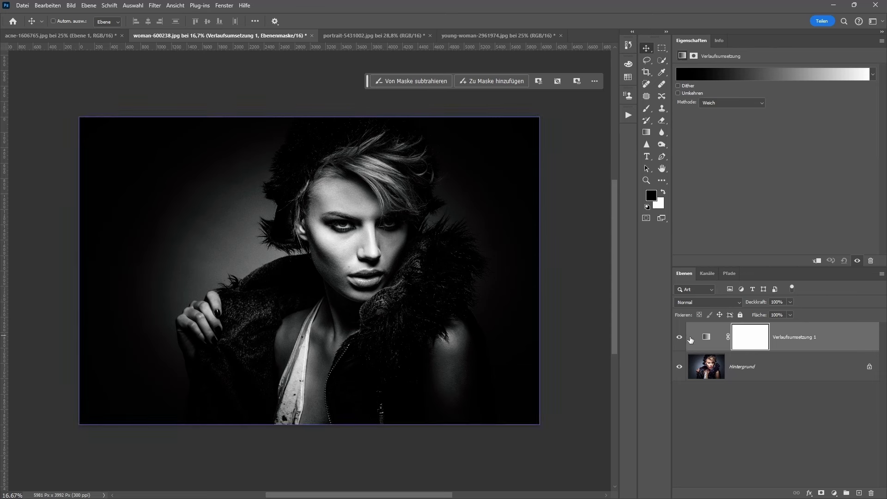
Set Verlaufsumsetzung 1 to Weiches Licht blending, comparing it on and off
{"action": "left_click", "coordinate": [727, 303]}
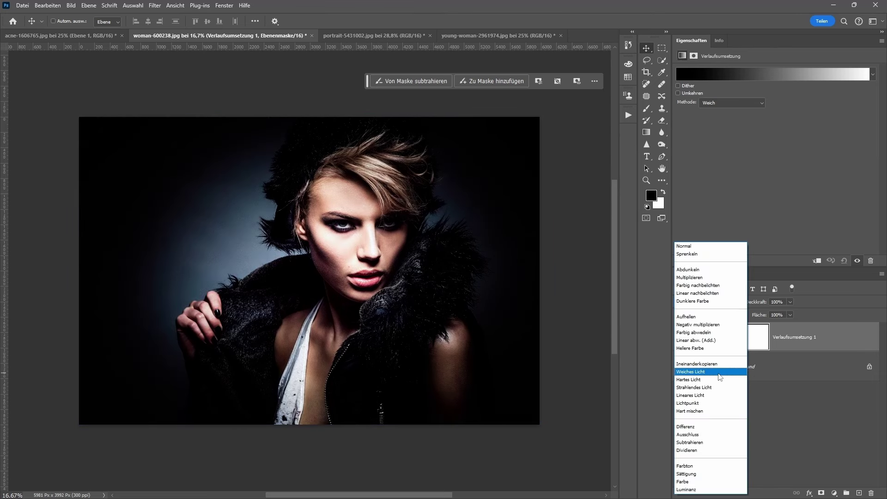
{"action": "left_click", "coordinate": [719, 374]}
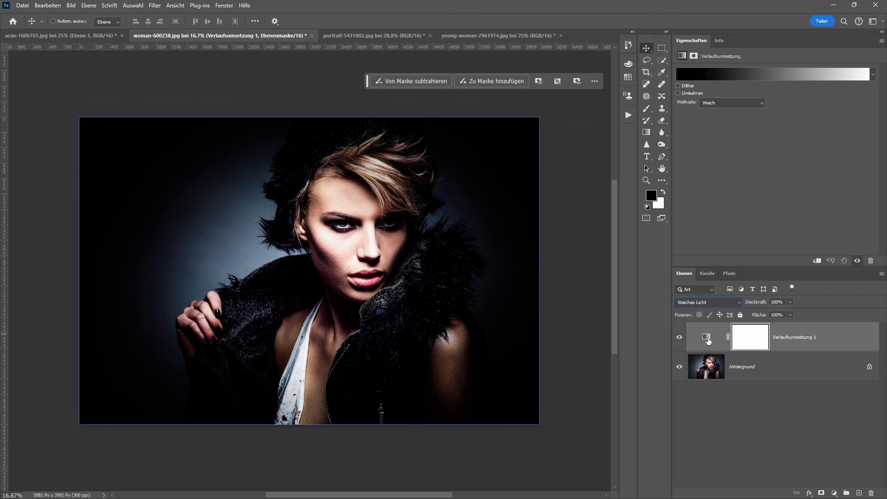
{"action": "left_click", "coordinate": [680, 338]}
{"action": "left_click", "coordinate": [679, 338]}
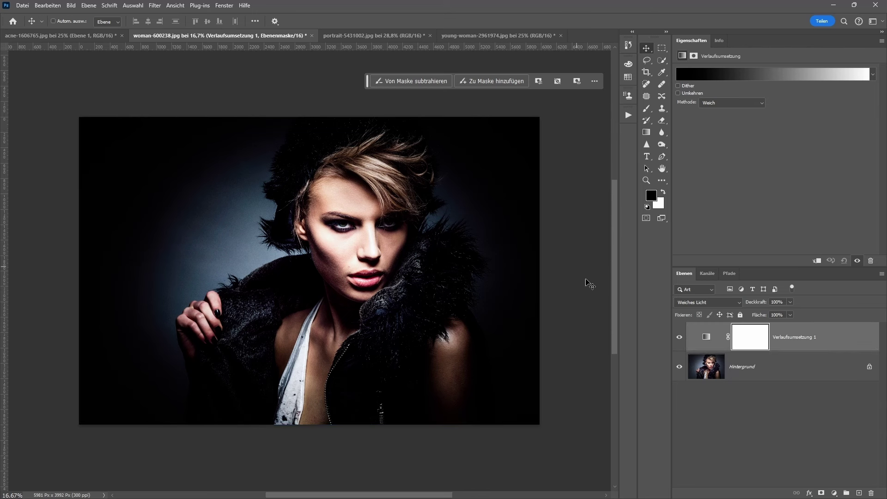
{"action": "left_click", "coordinate": [706, 344]}
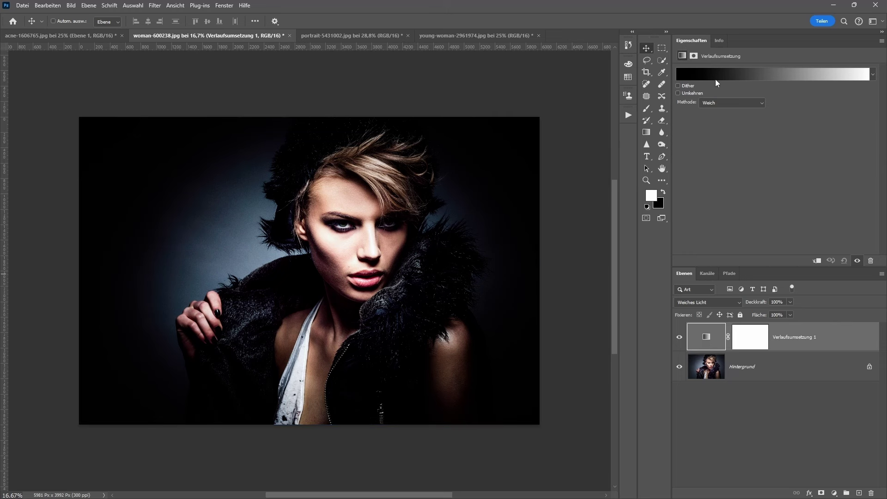
Change the gradient map's gradient type to Rauschen with 11% Rauheit
{"action": "left_click", "coordinate": [731, 76]}
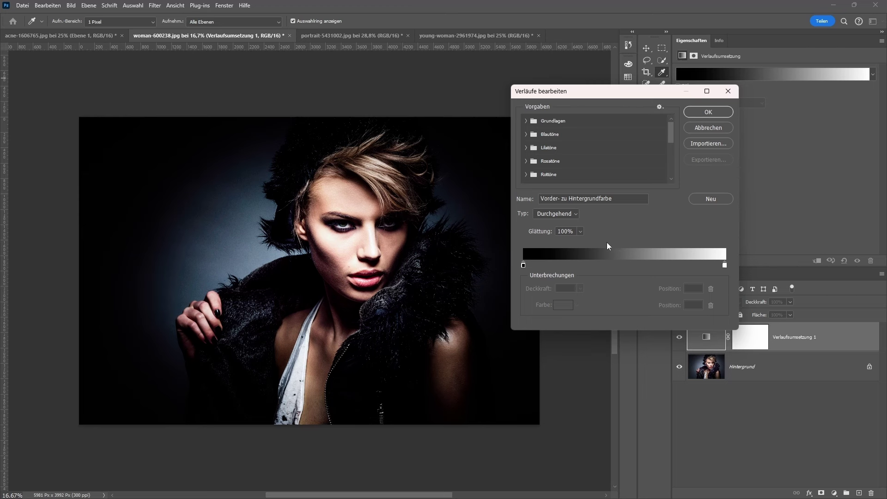
{"action": "left_click", "coordinate": [569, 215]}
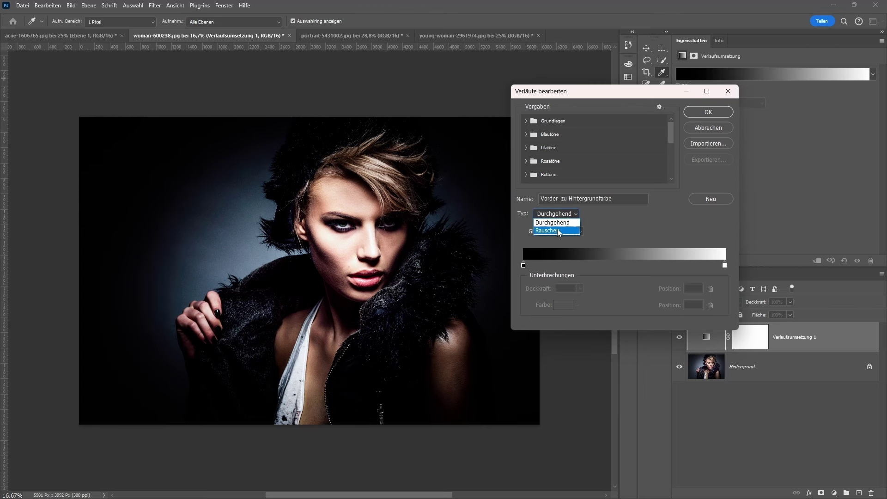
{"action": "left_click", "coordinate": [554, 231]}
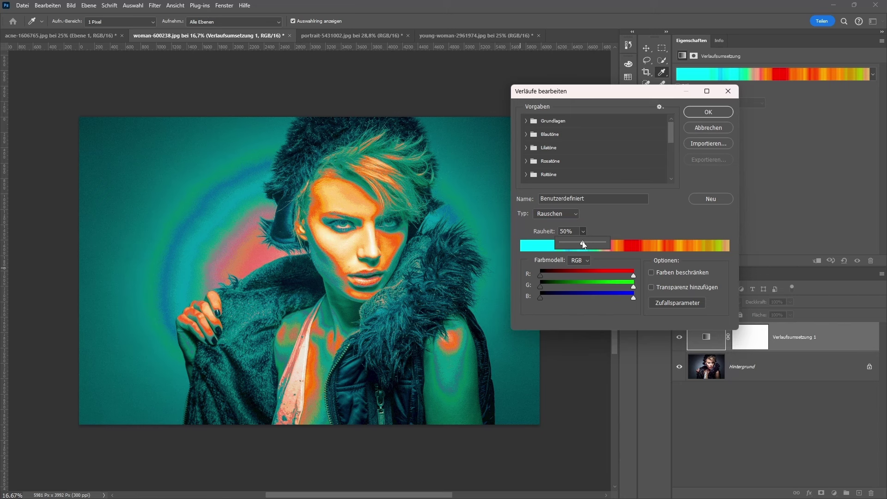
{"action": "left_click_drag", "start_coordinate": [584, 245], "coordinate": [568, 245]}
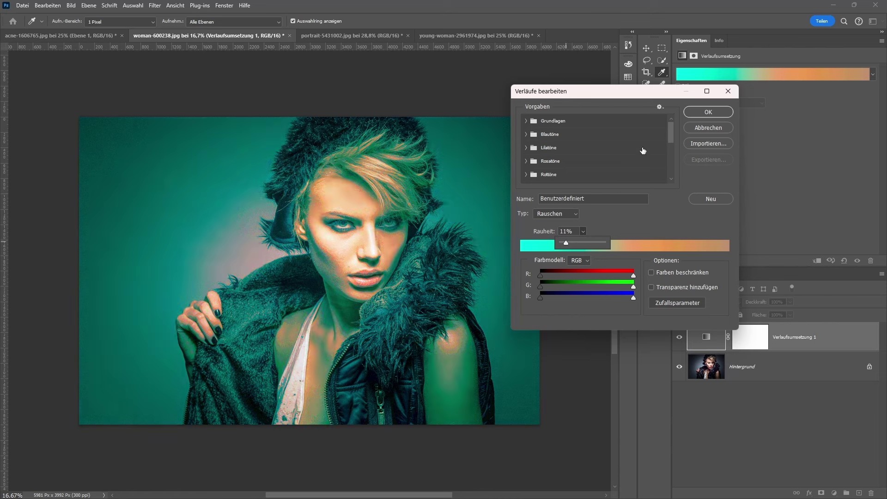
{"action": "left_click", "coordinate": [647, 225]}
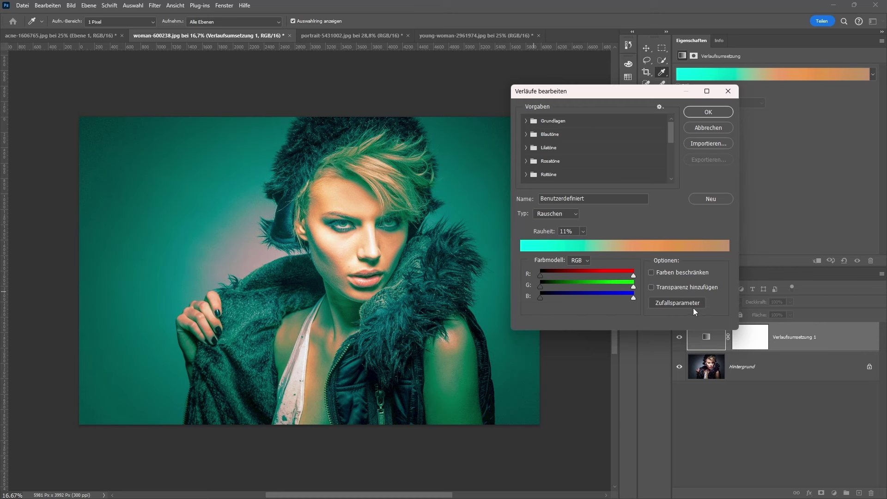
Randomize the noise gradient until it runs pink to yellow-green, then apply it
{"action": "left_click", "coordinate": [680, 303]}
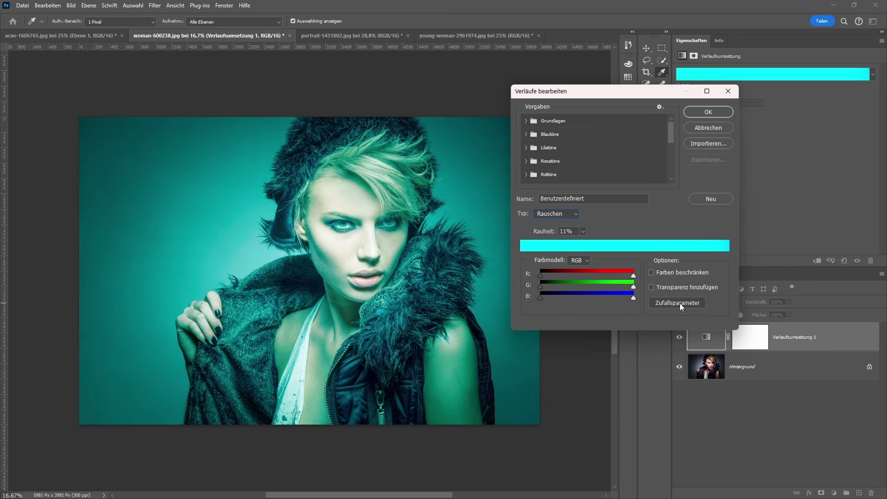
{"action": "left_click", "coordinate": [680, 303]}
{"action": "left_click", "coordinate": [681, 303]}
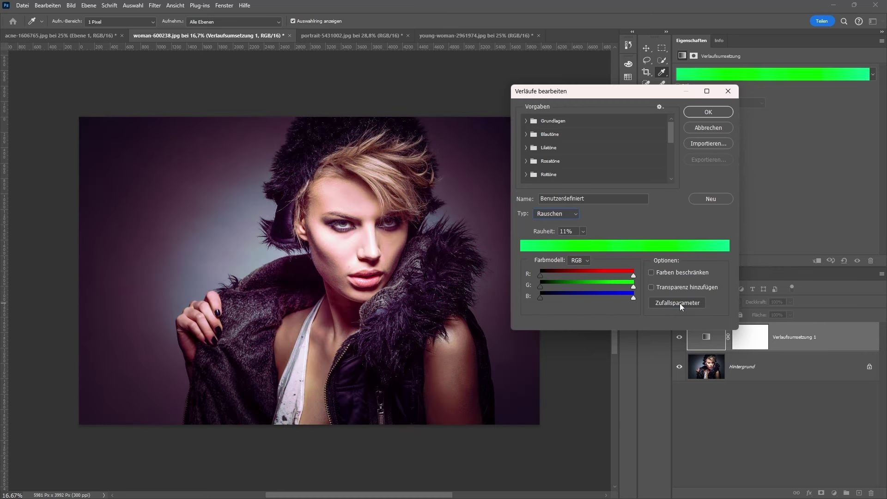
{"action": "left_click", "coordinate": [681, 303]}
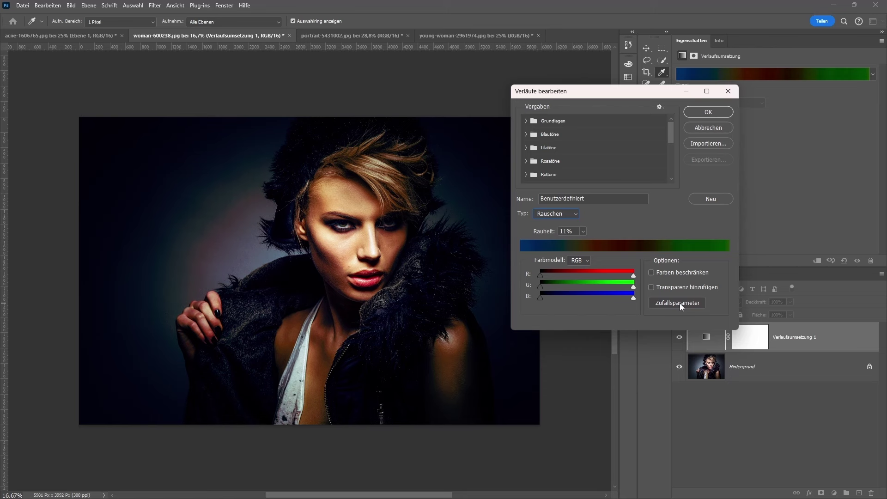
{"action": "left_click", "coordinate": [681, 303]}
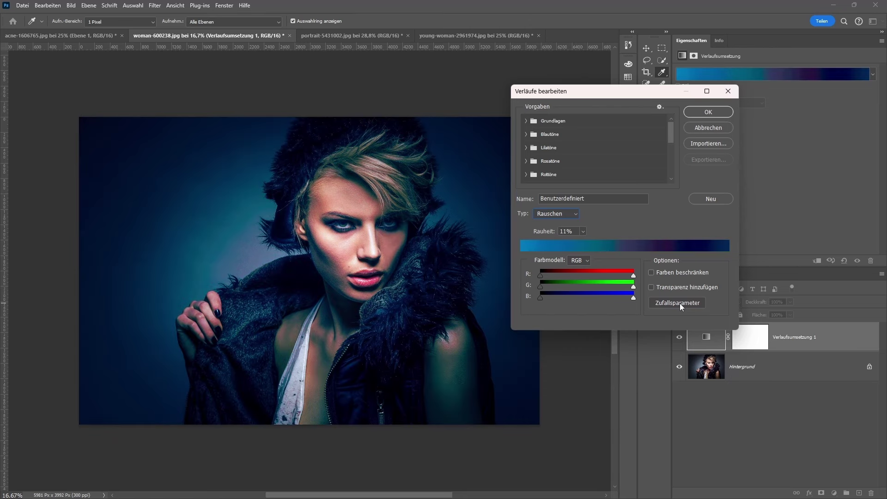
{"action": "left_click", "coordinate": [680, 303]}
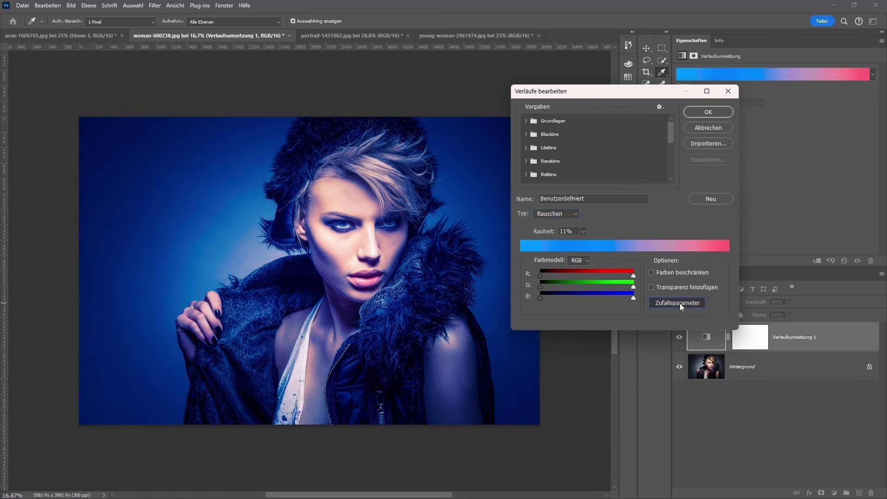
{"action": "left_click", "coordinate": [680, 304]}
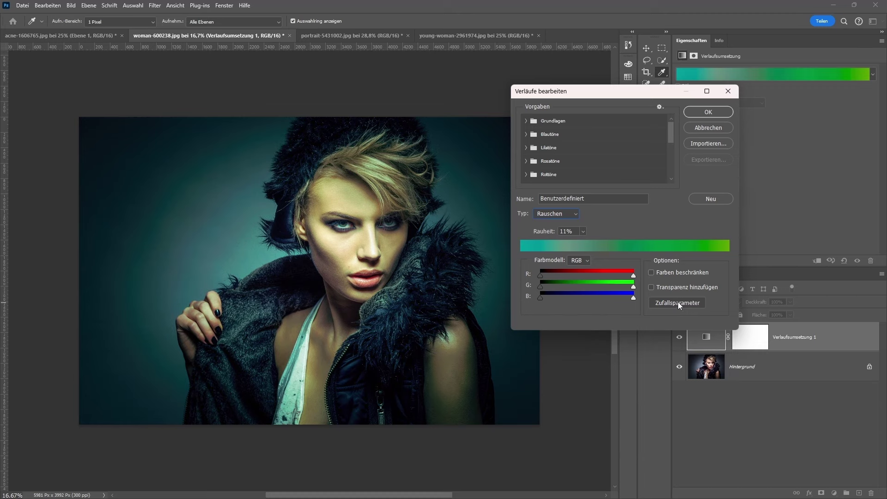
{"action": "left_click", "coordinate": [678, 303]}
{"action": "left_click", "coordinate": [678, 303]}
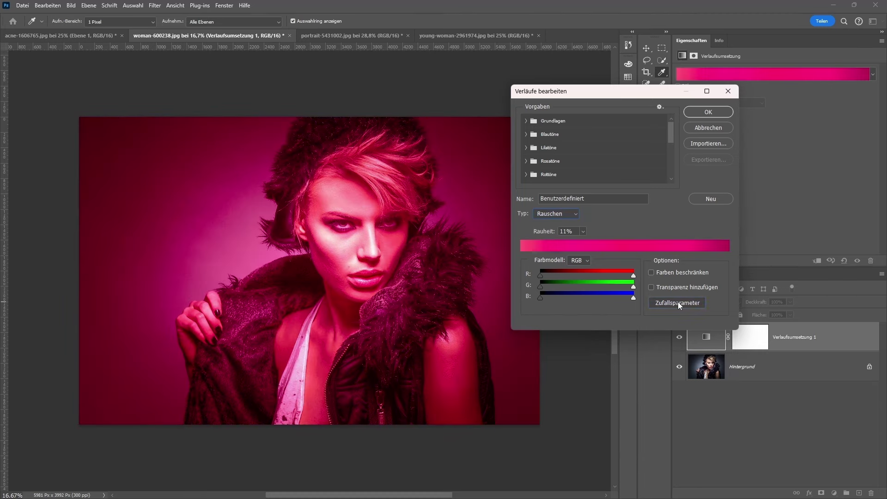
{"action": "left_click", "coordinate": [678, 301]}
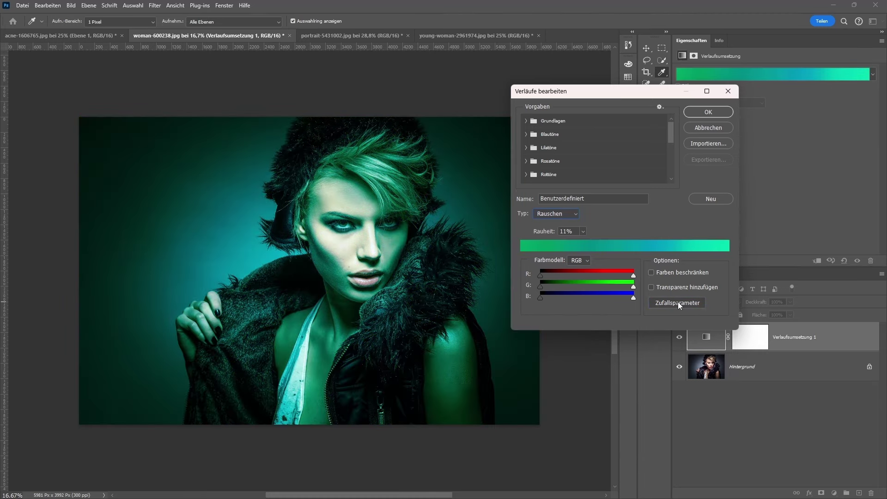
{"action": "left_click", "coordinate": [678, 302]}
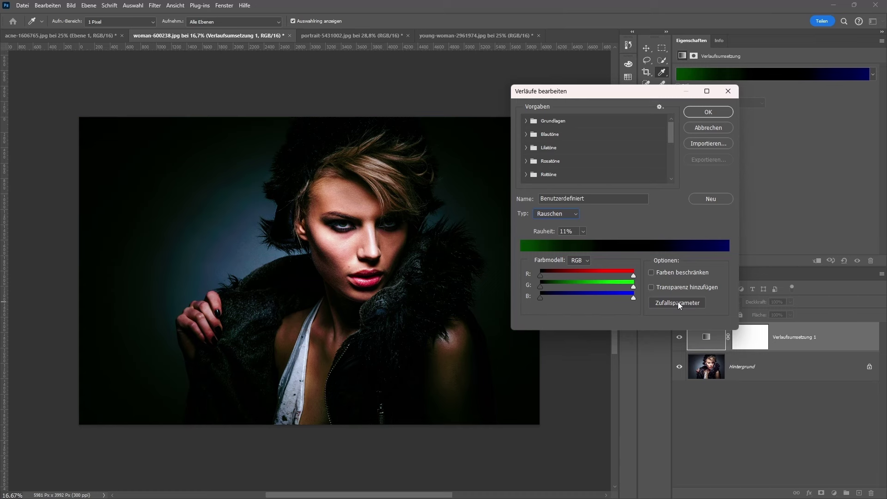
{"action": "left_click", "coordinate": [678, 302]}
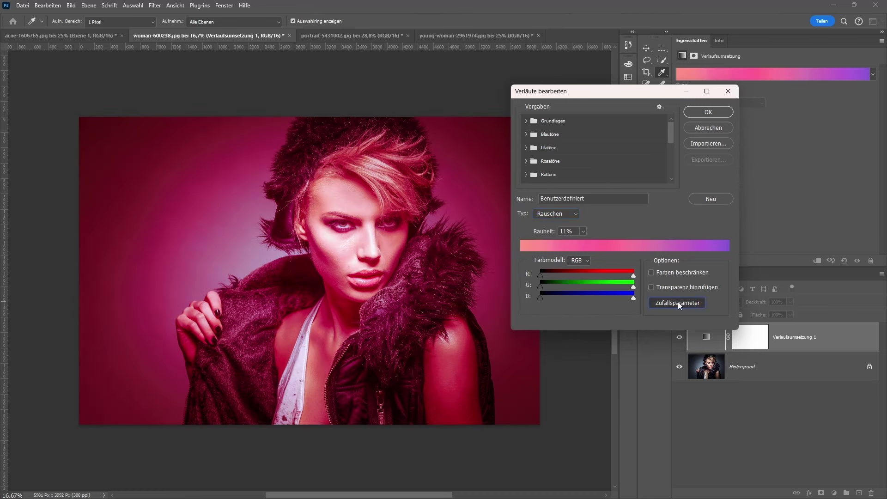
{"action": "left_click", "coordinate": [678, 303]}
{"action": "left_click", "coordinate": [678, 303]}
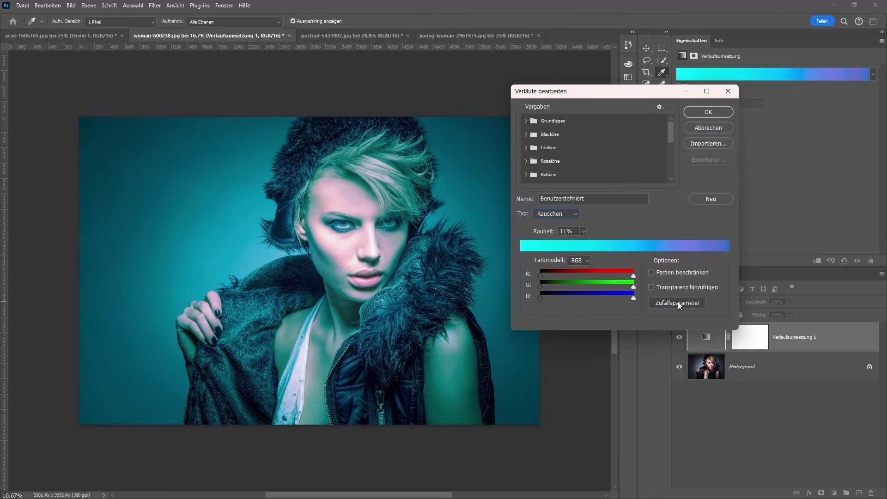
{"action": "left_click", "coordinate": [678, 302]}
{"action": "left_click", "coordinate": [678, 302]}
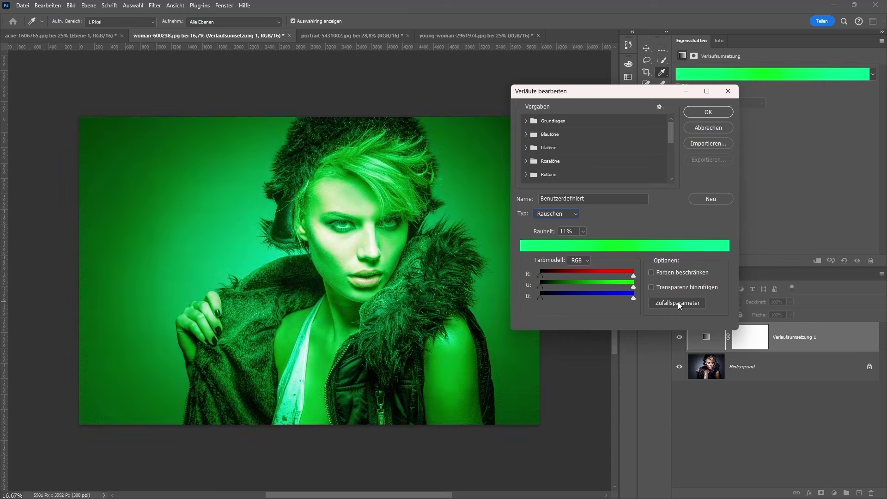
{"action": "left_click", "coordinate": [678, 301]}
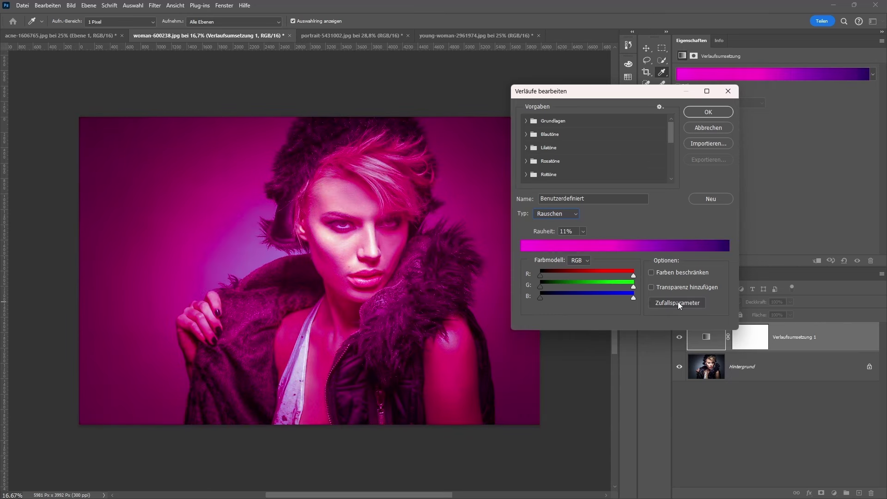
{"action": "left_click", "coordinate": [678, 301]}
{"action": "left_click", "coordinate": [678, 301]}
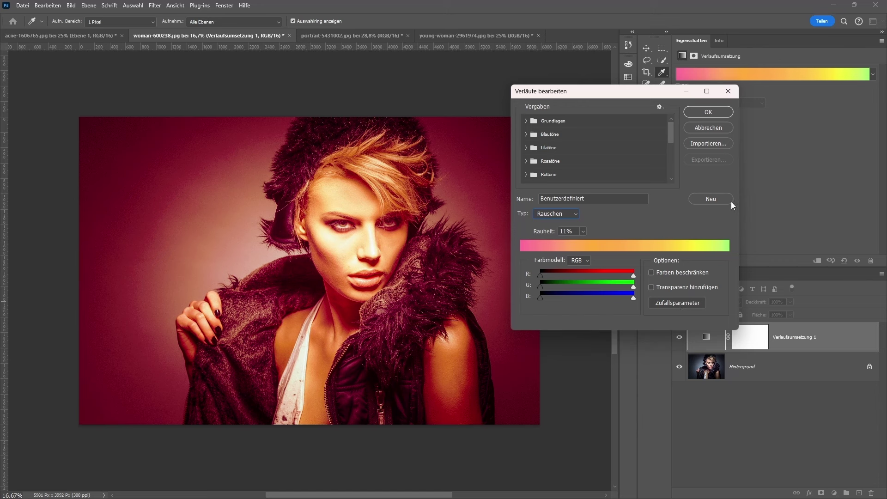
{"action": "left_click", "coordinate": [709, 111]}
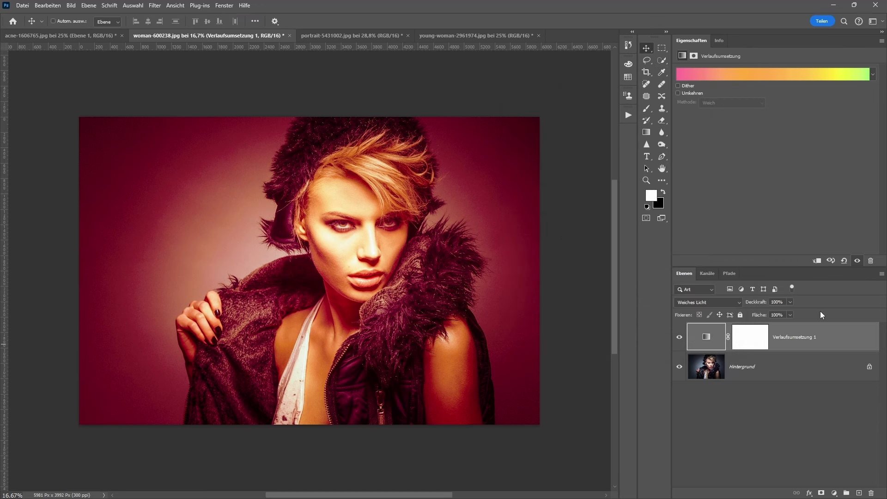
Lower Verlaufsumsetzung 1's opacity to 32%, toggling it off and on to compare
{"action": "left_click", "coordinate": [790, 302]}
{"action": "left_click_drag", "start_coordinate": [789, 313], "coordinate": [757, 315]}
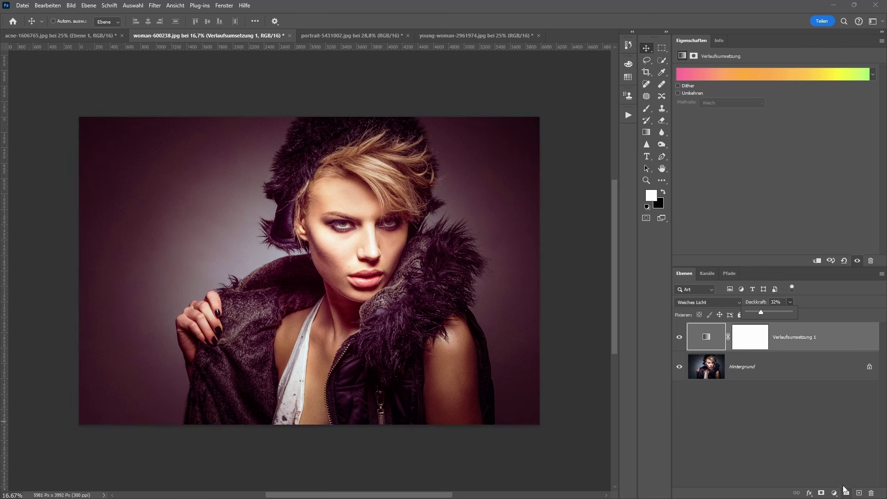
{"action": "left_click", "coordinate": [680, 340]}
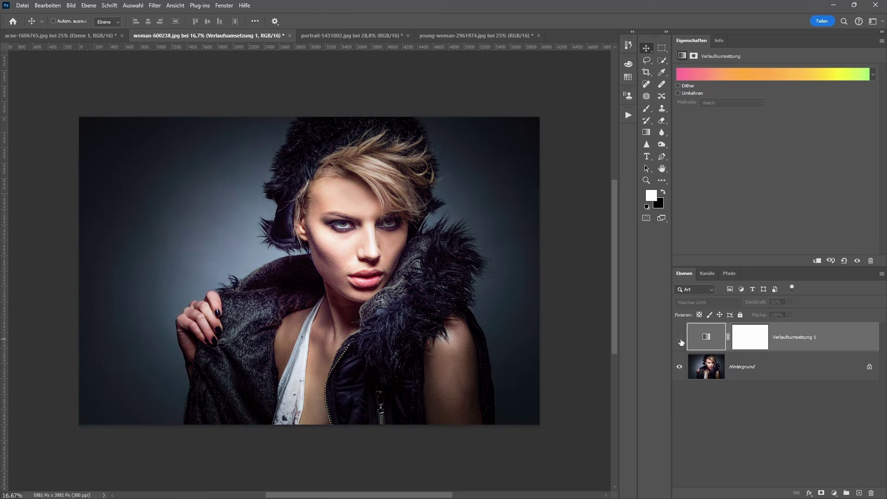
{"action": "left_click", "coordinate": [679, 339]}
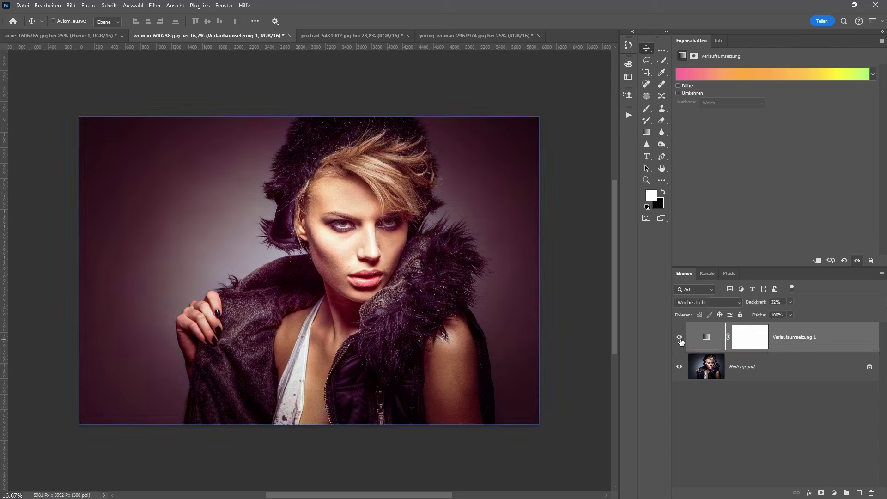
Add a Gradationskurven layer with points at 51/35 and 136/122, at 63% opacity
{"action": "left_click", "coordinate": [834, 493]}
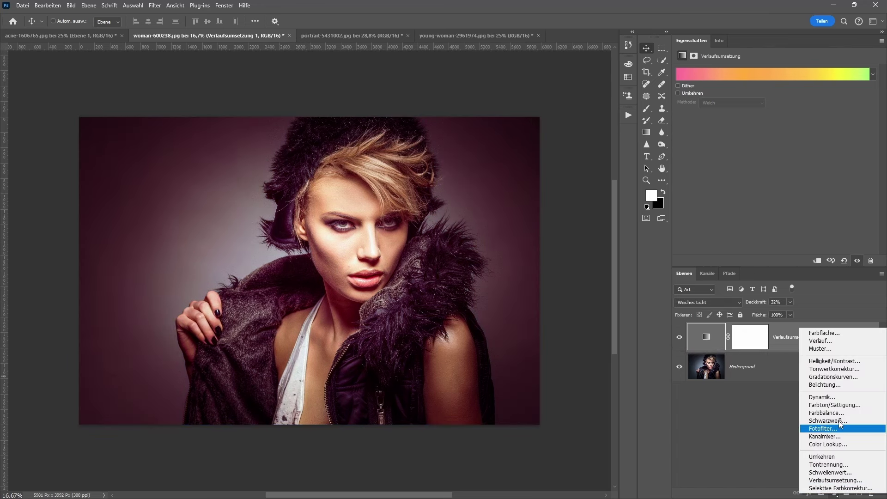
{"action": "left_click", "coordinate": [833, 377]}
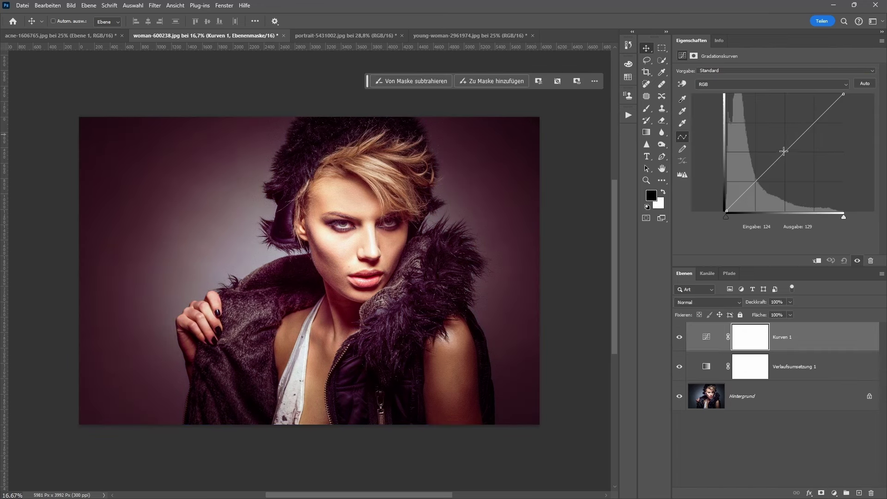
{"action": "left_click_drag", "start_coordinate": [727, 211], "coordinate": [730, 211]}
{"action": "left_click", "coordinate": [750, 194]}
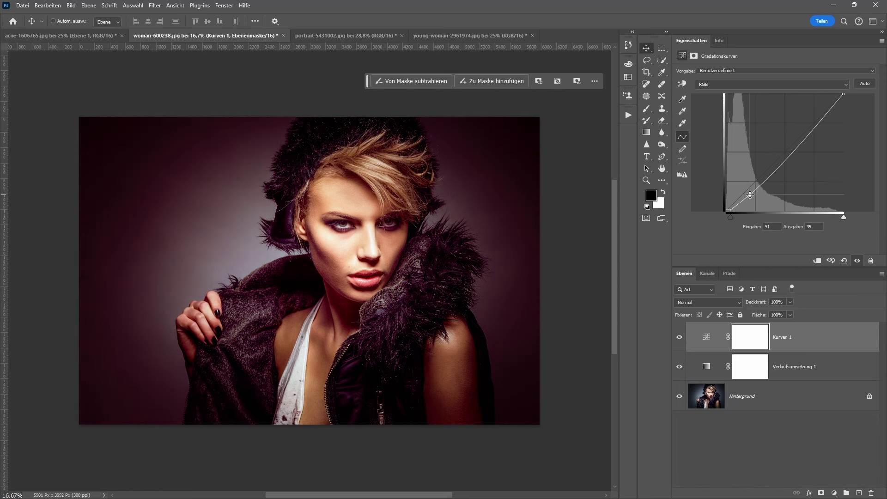
{"action": "left_click_drag", "start_coordinate": [789, 160], "coordinate": [789, 155]}
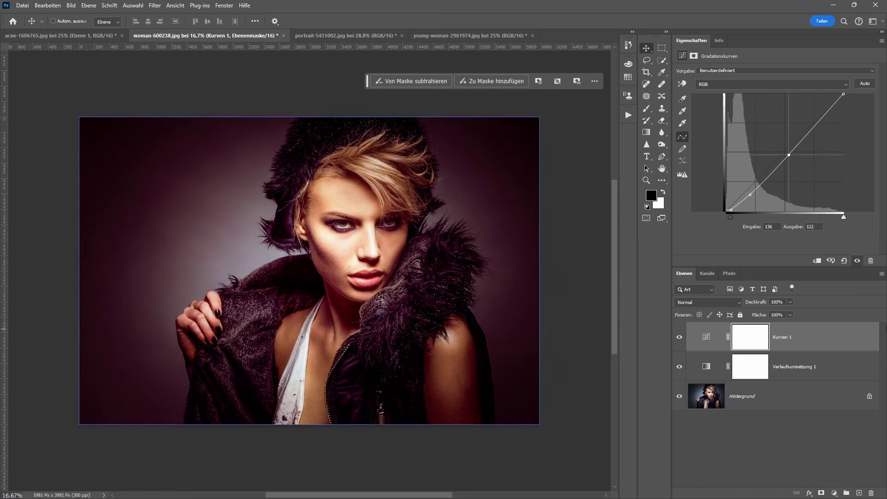
{"action": "left_click", "coordinate": [791, 302]}
{"action": "left_click_drag", "start_coordinate": [792, 313], "coordinate": [776, 315]}
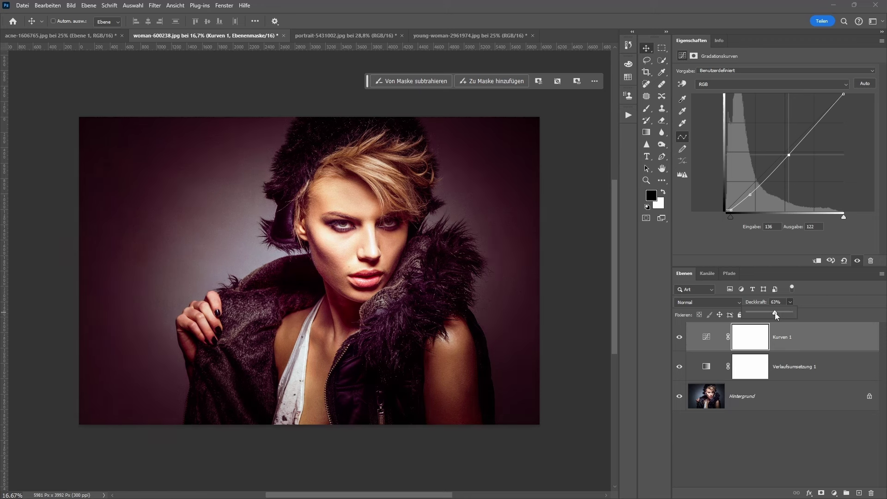
{"action": "left_click", "coordinate": [705, 370]}
Randomize Verlaufsumsetzung 1's noise gradient to cyan-teal and compare against the original
{"action": "left_click", "coordinate": [706, 370]}
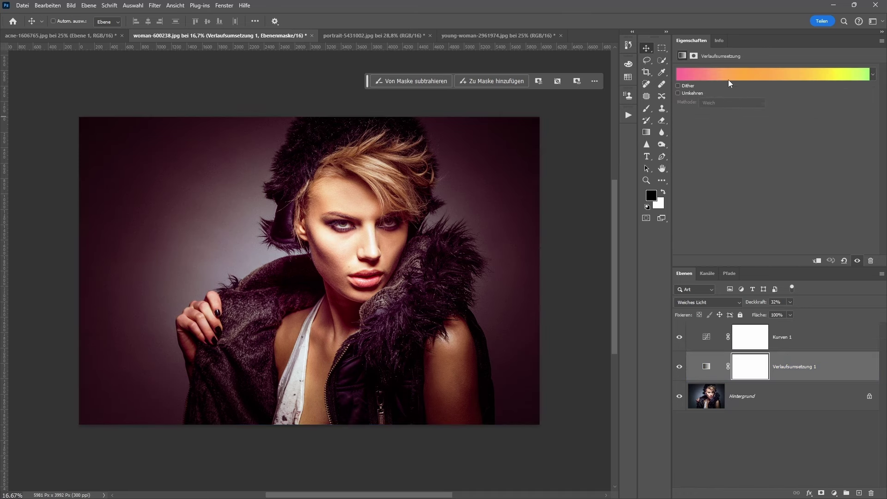
{"action": "left_click", "coordinate": [730, 75]}
{"action": "left_click", "coordinate": [683, 303]}
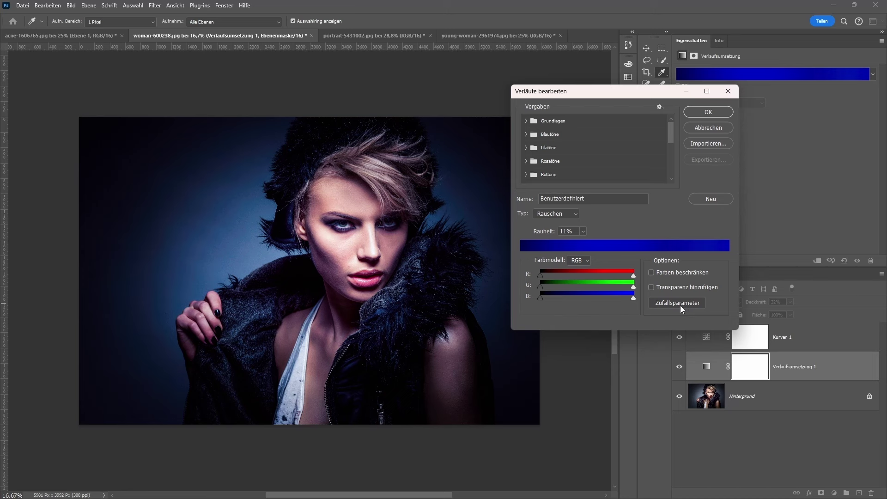
{"action": "left_click", "coordinate": [678, 305]}
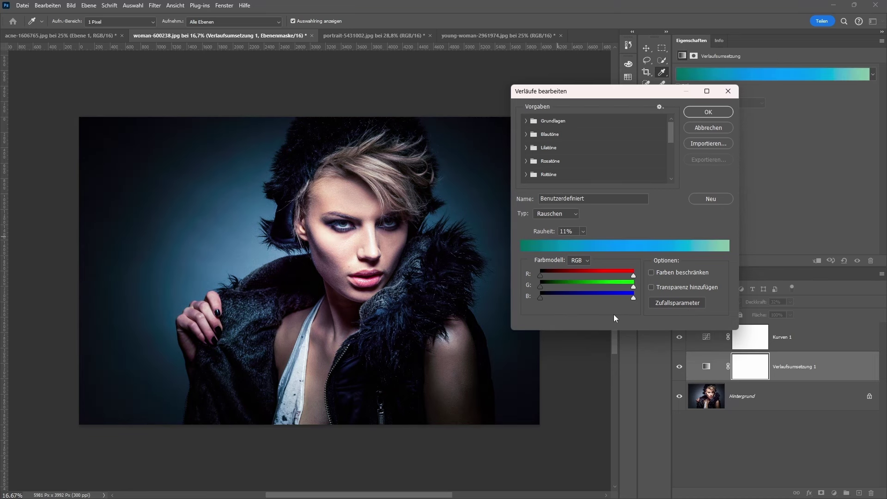
{"action": "left_click", "coordinate": [719, 111]}
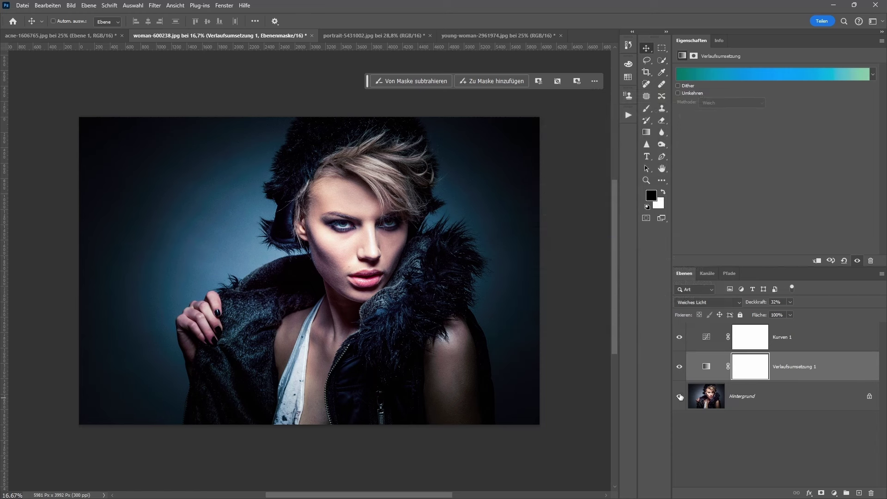
{"action": "left_click", "coordinate": [680, 396], "text": "alt"}
Duplicate the portrait-5431002 Hintergrund layer into Ebene 1 with Ctrl+J
{"action": "left_click", "coordinate": [679, 398], "text": "alt"}
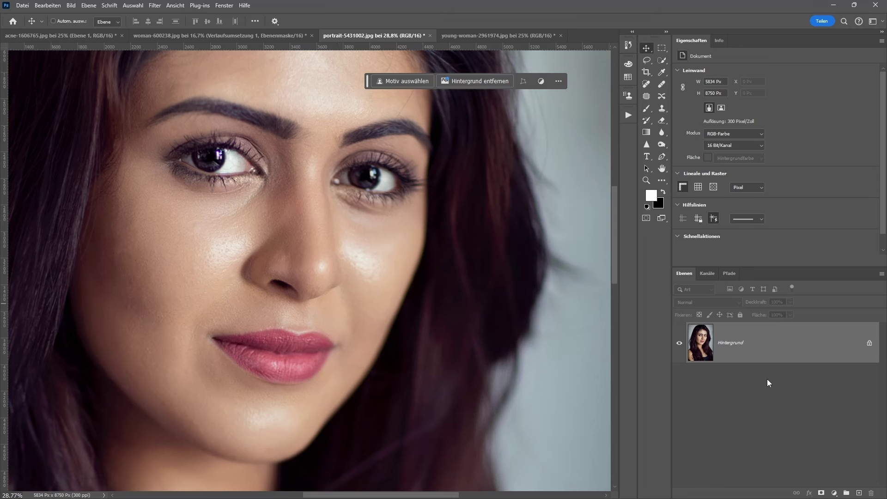
{"action": "key", "text": "ctrl+j"}
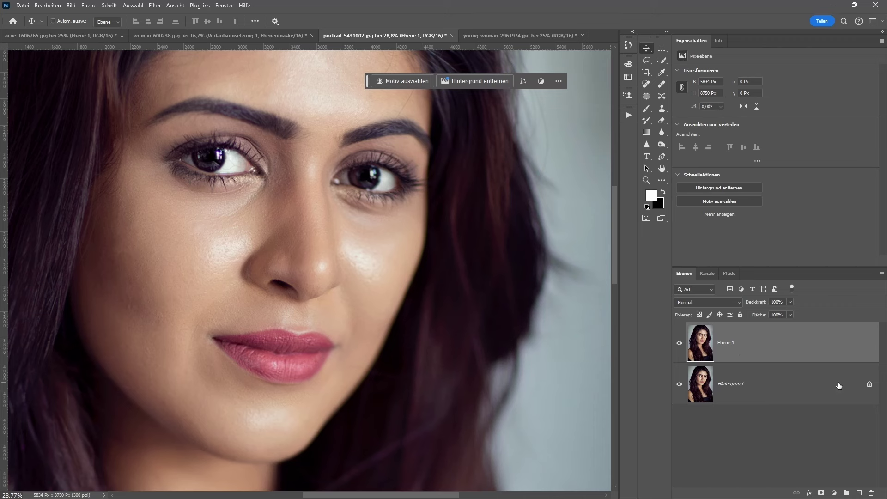
Outline the cheek blemish below the left eye with the Ausbessern Patch tool
{"action": "left_click", "coordinate": [647, 96]}
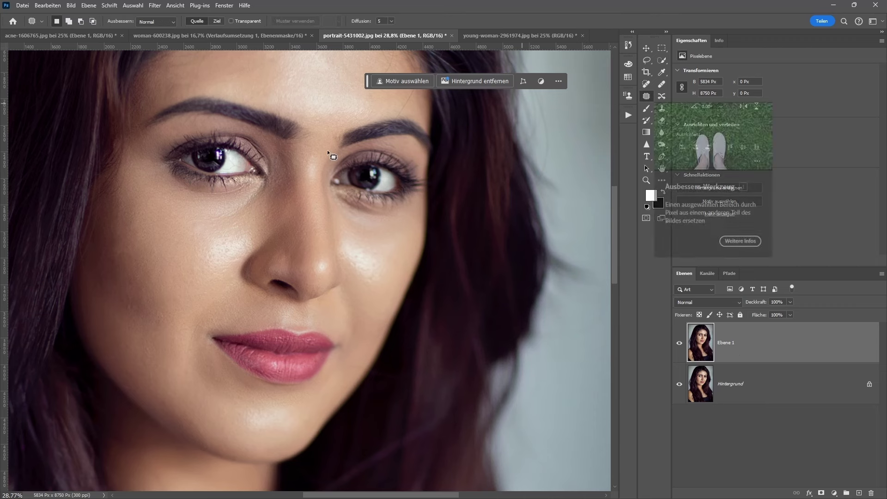
{"action": "left_click_drag", "start_coordinate": [228, 235], "coordinate": [155, 245]}
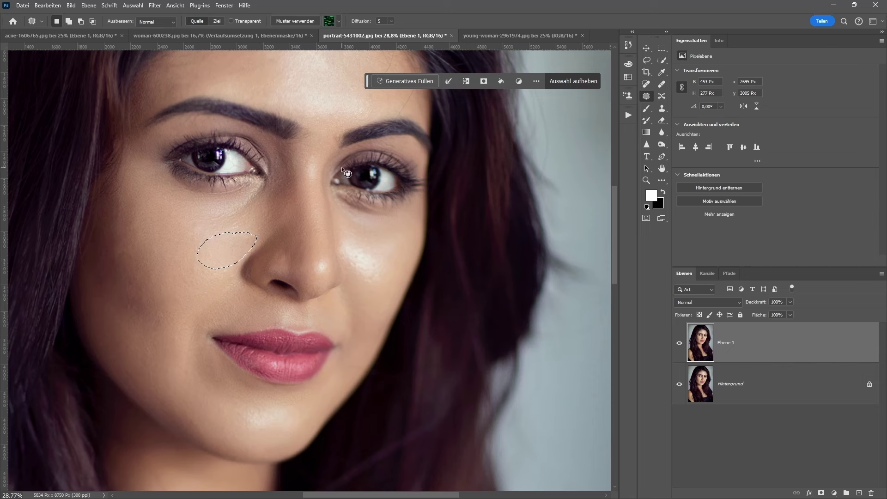
{"action": "left_click", "coordinate": [55, 6]}
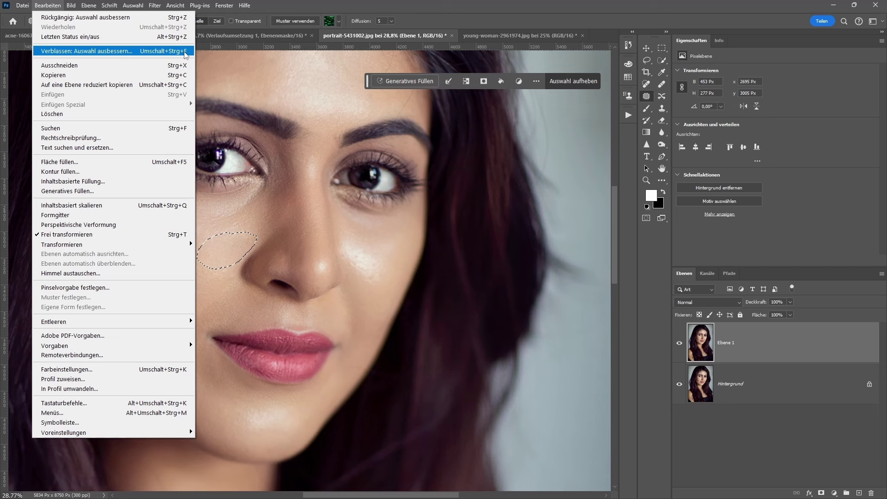
Fade the cheek patch repair to 37% opacity
{"action": "left_click", "coordinate": [151, 52]}
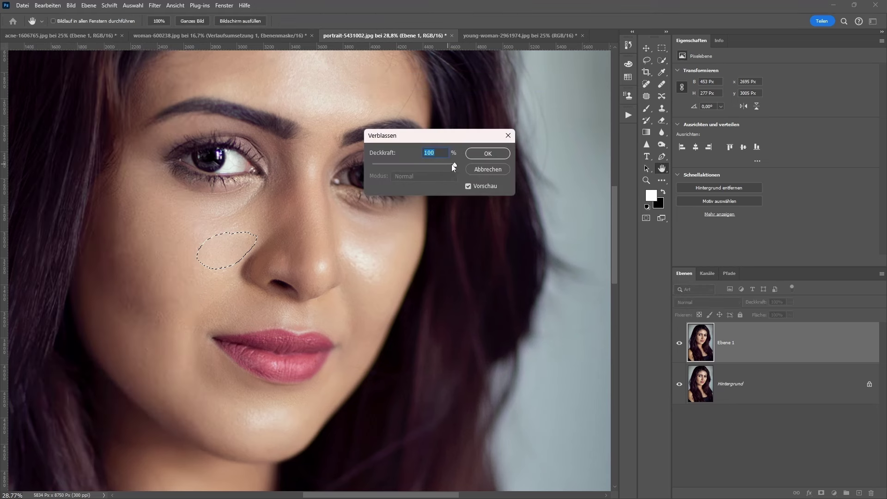
{"action": "left_click_drag", "start_coordinate": [453, 167], "coordinate": [434, 167]}
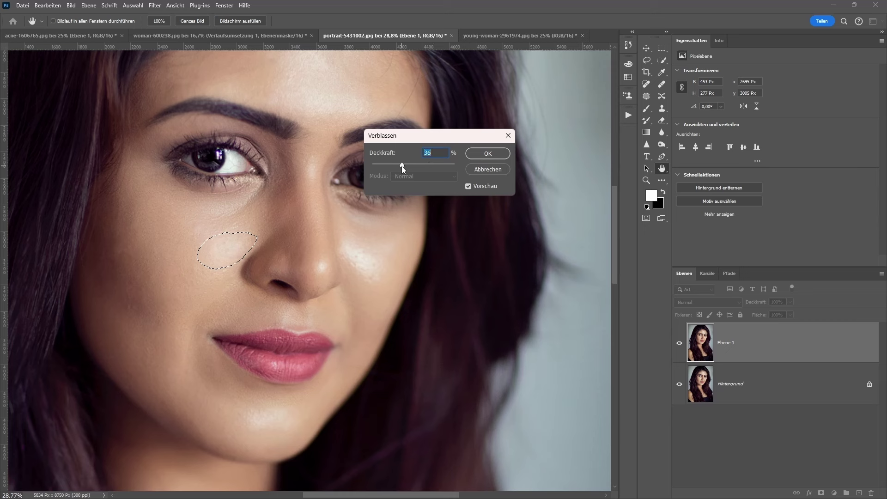
{"action": "left_click", "coordinate": [483, 156]}
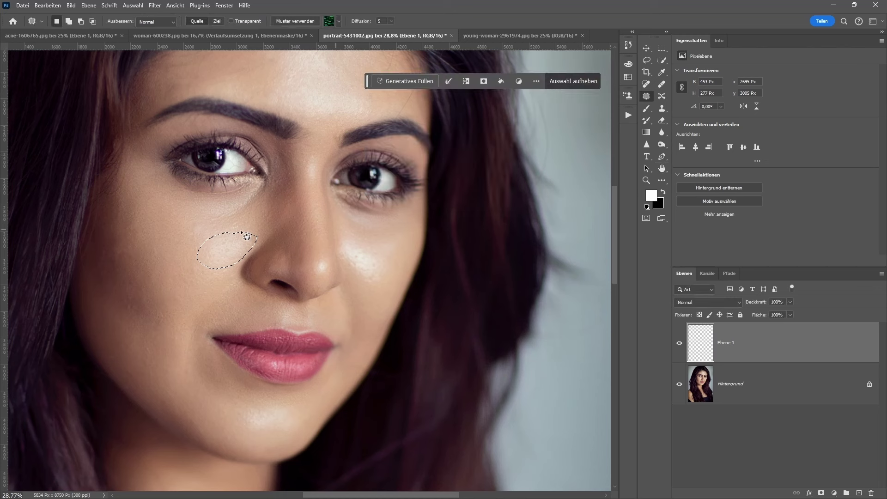
Patch the spot on the nose tip and fade the repair to 26% opacity
{"action": "key", "text": "ctrl+d"}
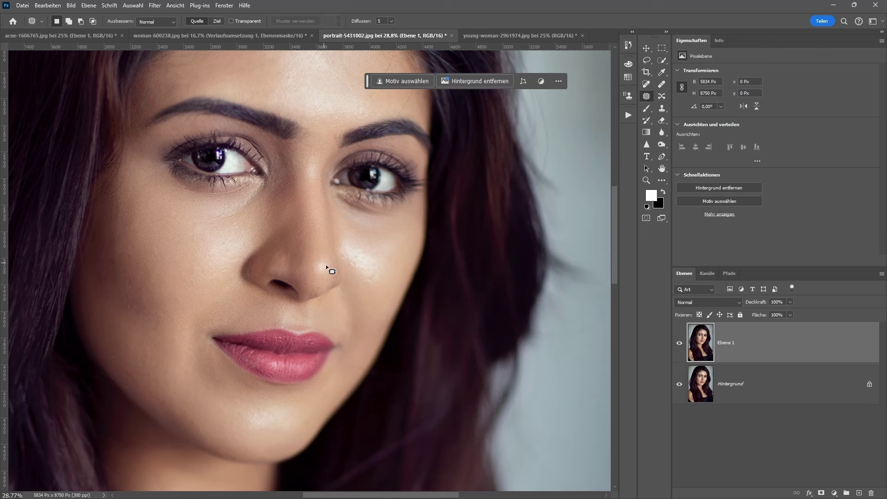
{"action": "mouse_move", "coordinate": [322, 267]}
{"action": "left_mouse_down"}
{"action": "mouse_move", "coordinate": [324, 276]}
{"action": "mouse_move", "coordinate": [315, 258]}
{"action": "left_mouse_up"}
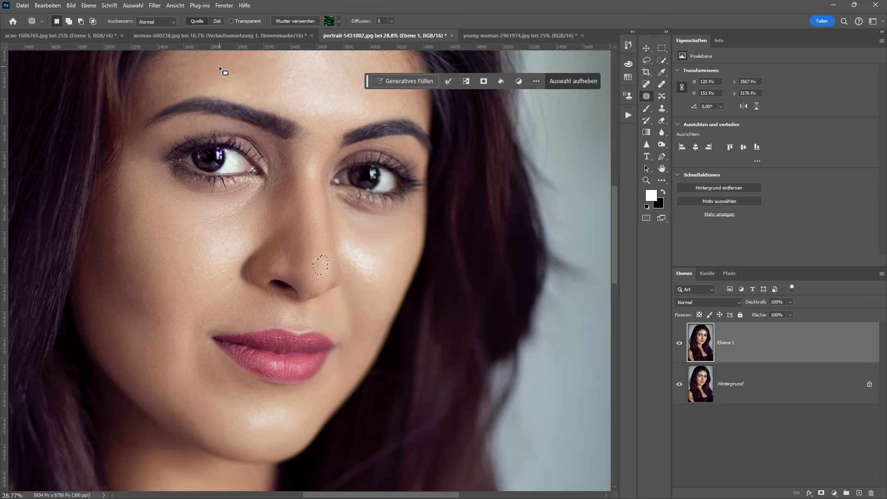
{"action": "key", "text": "ctrl+shift+f"}
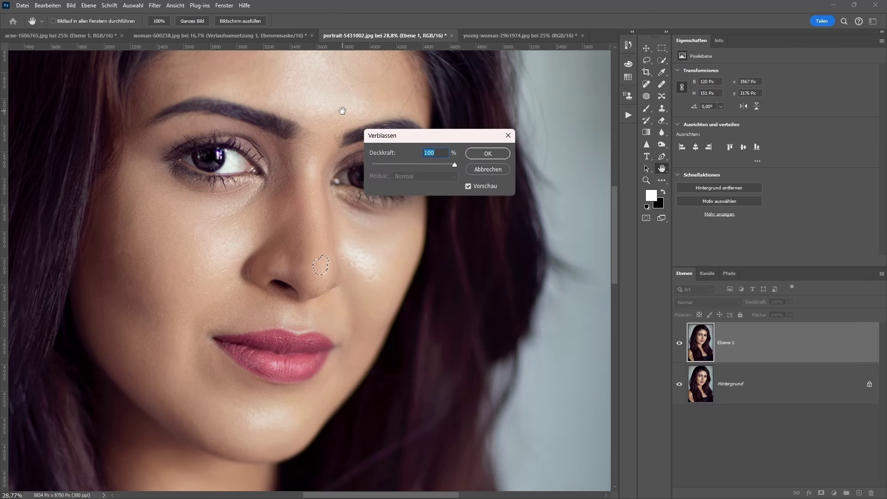
{"action": "left_click", "coordinate": [427, 169]}
{"action": "left_click_drag", "start_coordinate": [405, 165], "coordinate": [372, 164]}
{"action": "left_click", "coordinate": [392, 164]}
{"action": "left_click", "coordinate": [493, 157]}
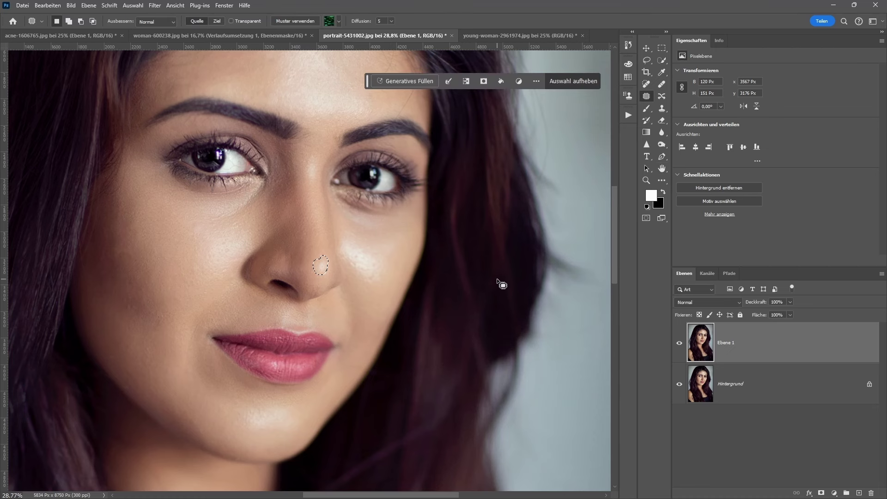
{"action": "key", "text": "ctrl+d"}
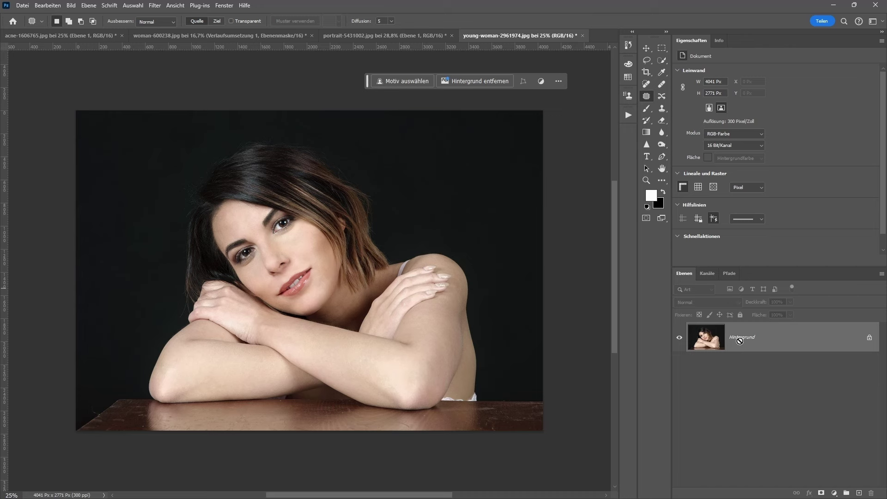
In the young-woman portrait, duplicate the background as smart object 'Ebene 1'
{"action": "key", "text": "ctrl+j"}
{"action": "right_click", "coordinate": [760, 341]}
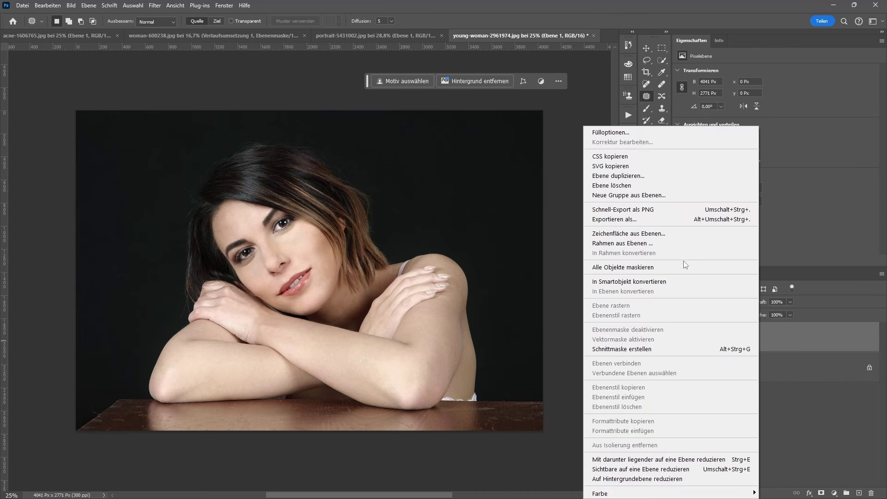
{"action": "left_click", "coordinate": [658, 281]}
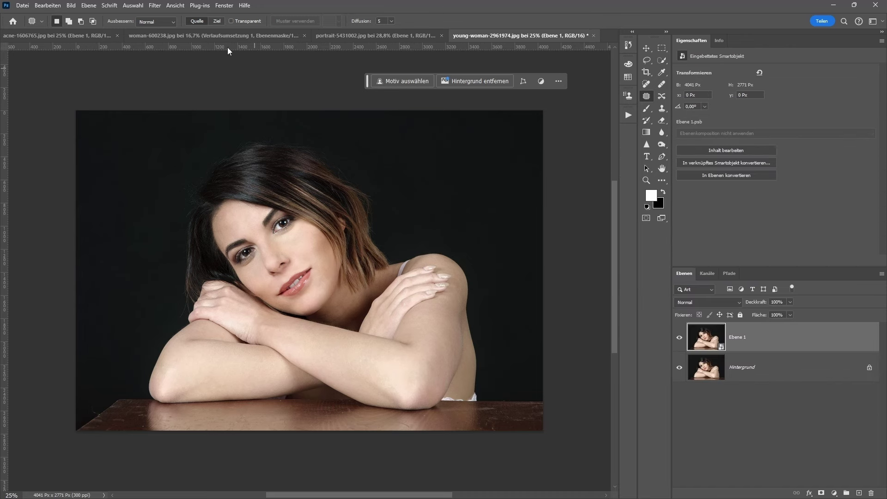
Open Liquify, reset Augengröße to 0, and zoom in on the face with the face tool
{"action": "left_click", "coordinate": [156, 6]}
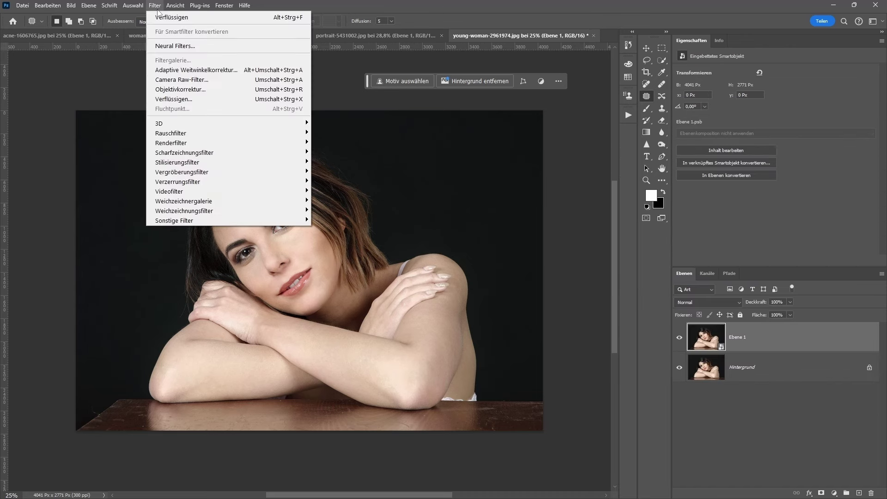
{"action": "left_click", "coordinate": [195, 99]}
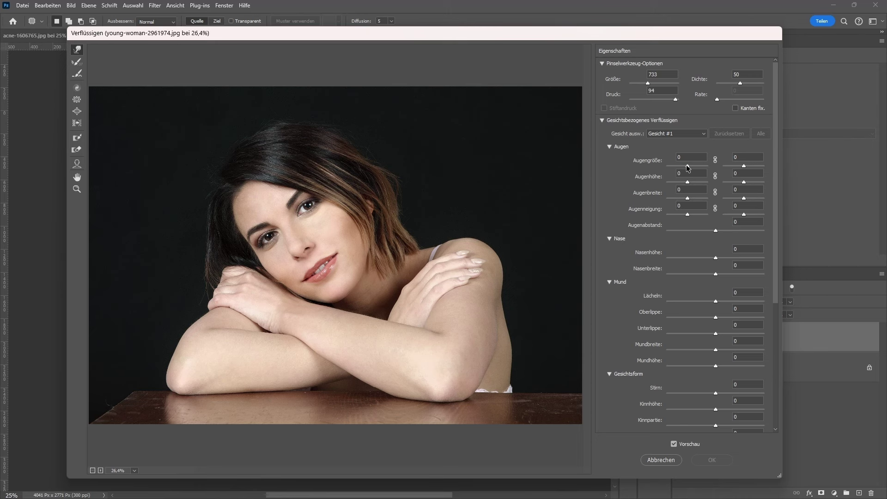
{"action": "mouse_move", "coordinate": [688, 165]}
{"action": "left_mouse_down"}
{"action": "mouse_move", "coordinate": [703, 166]}
{"action": "mouse_move", "coordinate": [672, 162]}
{"action": "mouse_move", "coordinate": [692, 162]}
{"action": "left_mouse_up"}
{"action": "type", "text": "0"}
{"action": "left_click", "coordinate": [78, 165]}
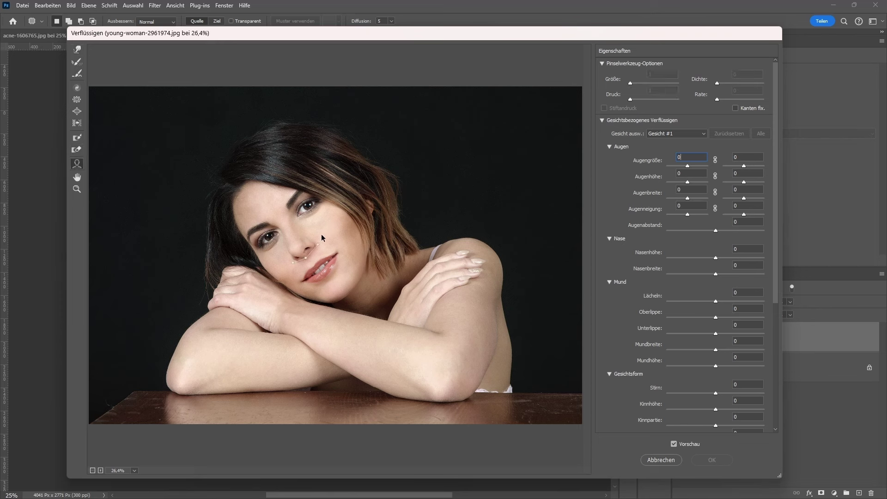
{"action": "scroll", "coordinate": [334, 253], "scroll_direction": "up", "scroll_amount": 5}
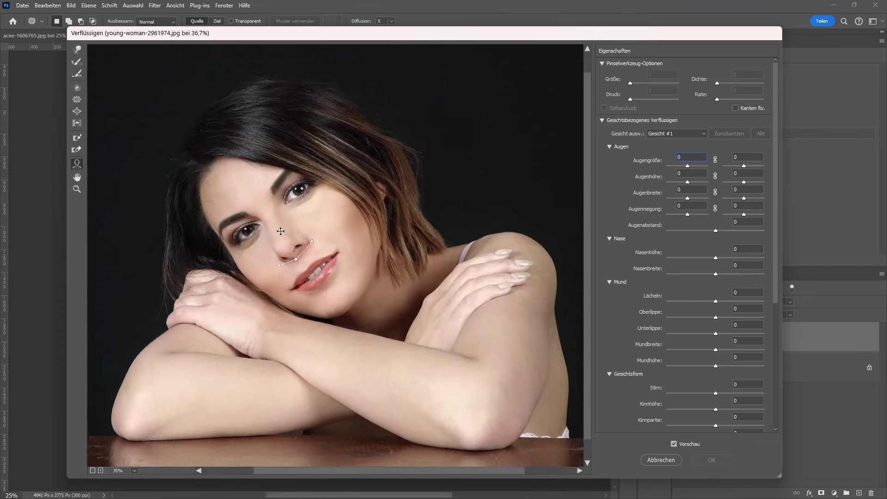
{"action": "scroll", "coordinate": [213, 211], "scroll_direction": "up", "scroll_amount": 2}
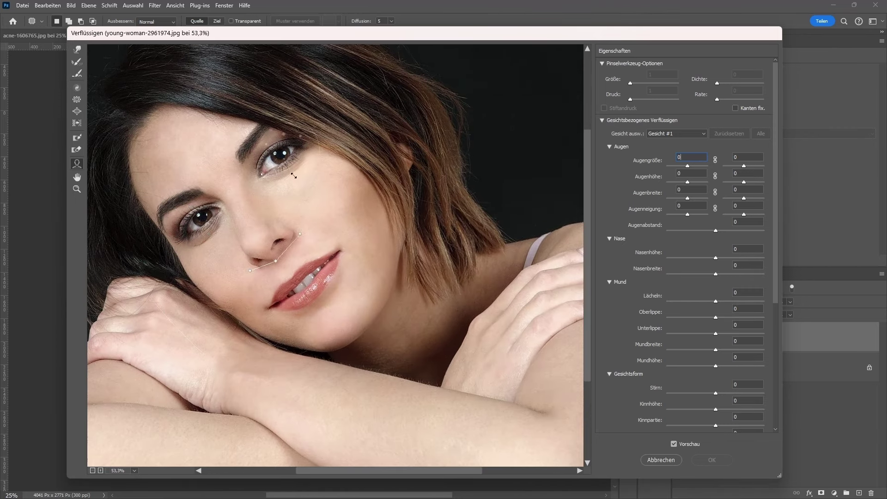
Enlarge both eyes (44 and 11) and tilt one eye by -8
{"action": "mouse_move", "coordinate": [280, 154]}
{"action": "left_click_drag", "start_coordinate": [285, 136], "coordinate": [284, 128]}
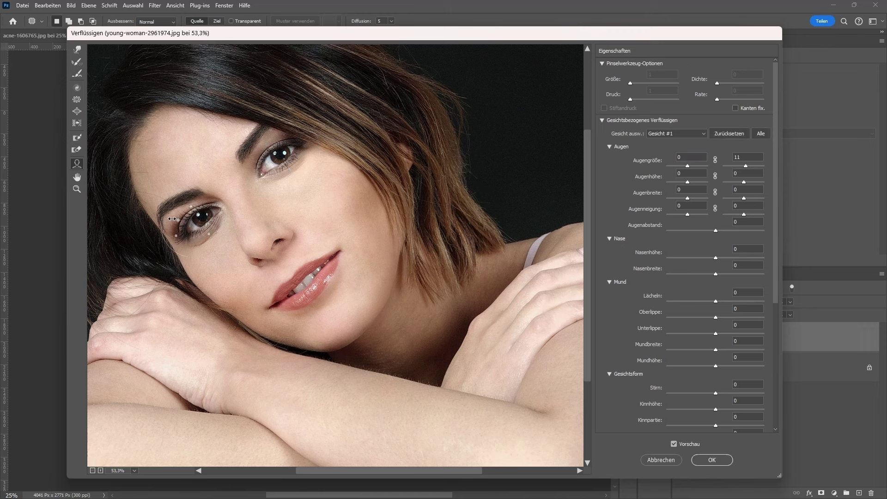
{"action": "left_click_drag", "start_coordinate": [179, 219], "coordinate": [168, 219]}
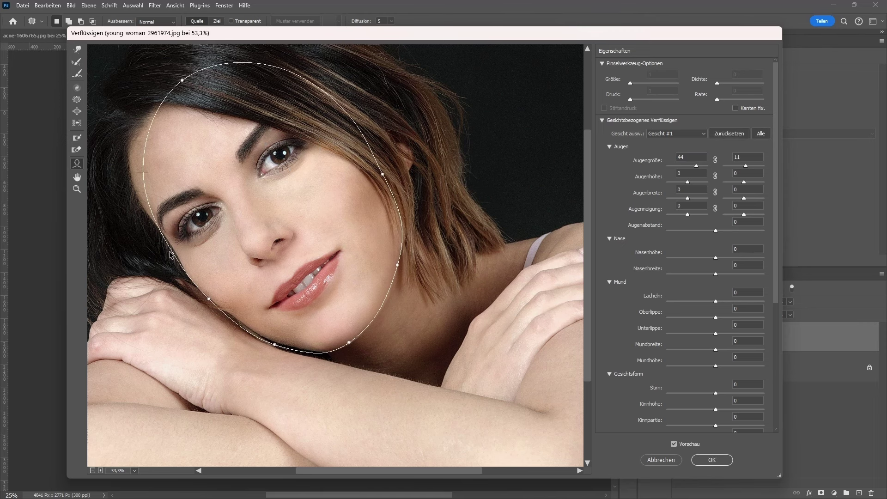
{"action": "left_click_drag", "start_coordinate": [171, 250], "coordinate": [173, 255]}
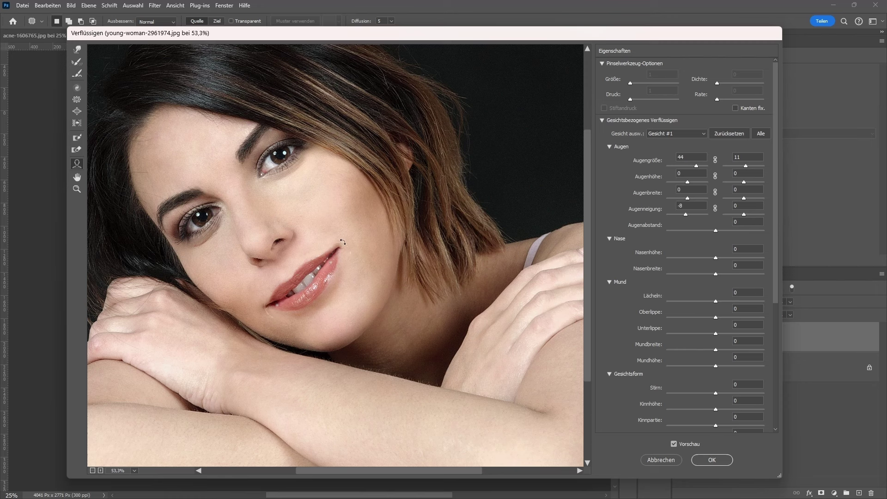
Set Lächeln to 33, slightly reshape the nose, and lower Kinnhöhe to -27
{"action": "mouse_move", "coordinate": [344, 244]}
{"action": "left_mouse_down"}
{"action": "mouse_move", "coordinate": [337, 230]}
{"action": "mouse_move", "coordinate": [341, 243]}
{"action": "left_mouse_up"}
{"action": "left_click_drag", "start_coordinate": [290, 234], "coordinate": [301, 235]}
{"action": "left_click_drag", "start_coordinate": [299, 237], "coordinate": [298, 236]}
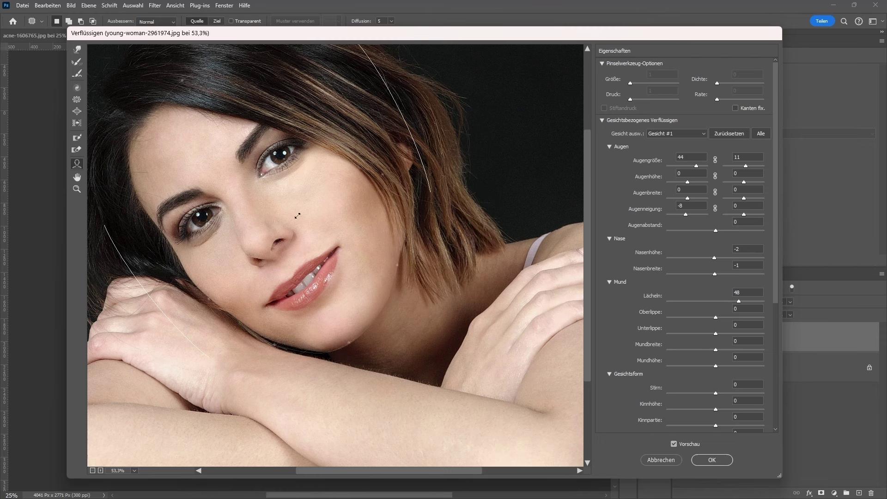
{"action": "scroll", "coordinate": [365, 241], "scroll_direction": "down", "scroll_amount": 1}
{"action": "scroll", "coordinate": [140, 272], "scroll_direction": "down", "scroll_amount": 2}
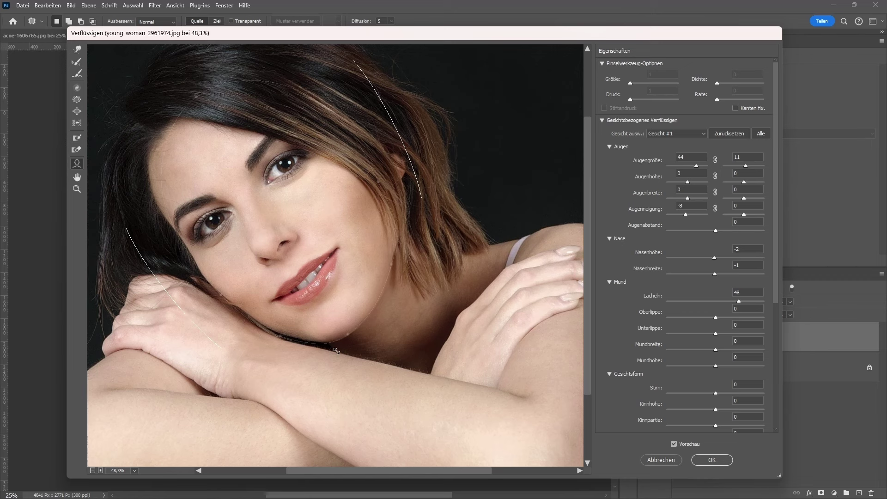
{"action": "mouse_move", "coordinate": [343, 329]}
{"action": "left_mouse_down"}
{"action": "mouse_move", "coordinate": [354, 330]}
{"action": "mouse_move", "coordinate": [352, 318]}
{"action": "left_mouse_up"}
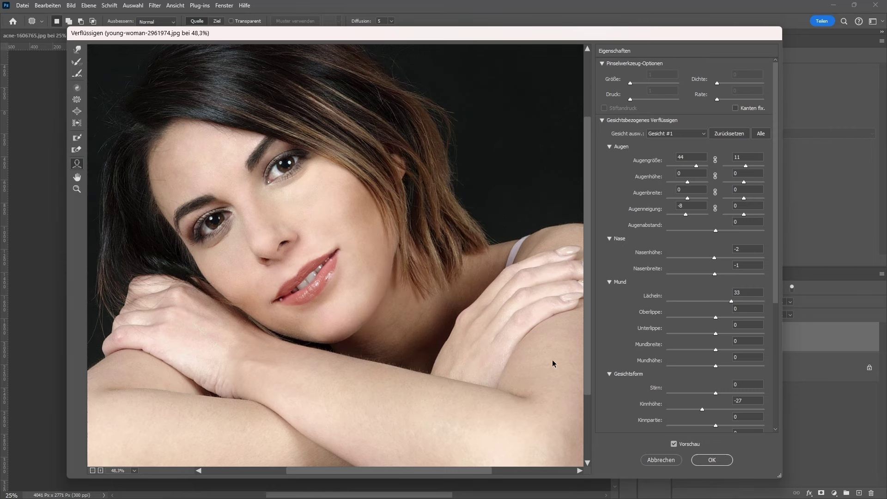
Apply the face reshaping as a smart filter and compare before and after
{"action": "left_click", "coordinate": [712, 460]}
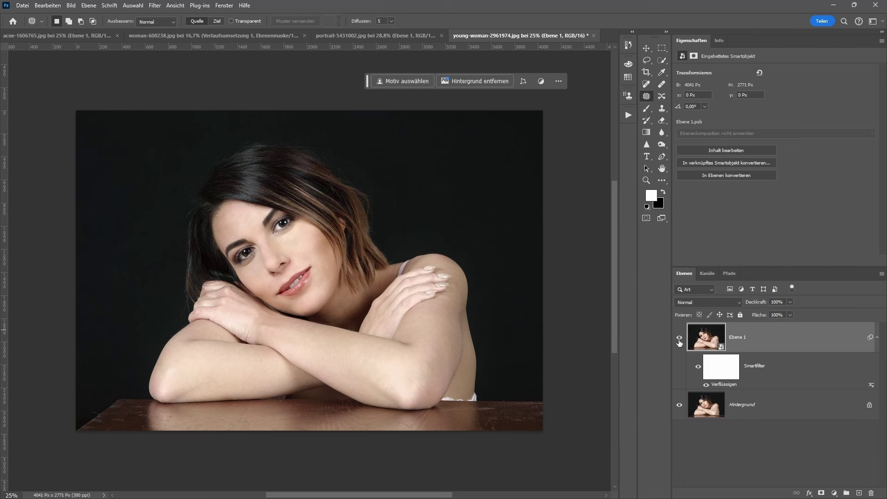
{"action": "left_click", "coordinate": [679, 337]}
{"action": "left_click", "coordinate": [680, 338]}
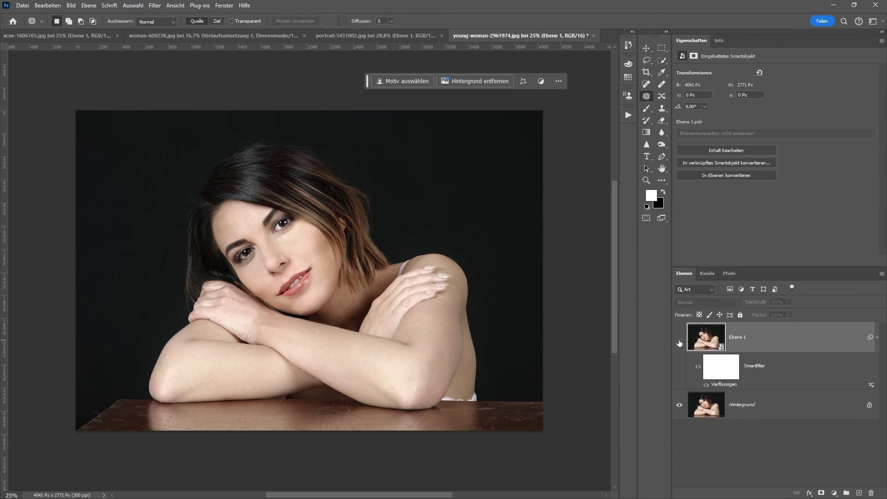
{"action": "left_click", "coordinate": [680, 337]}
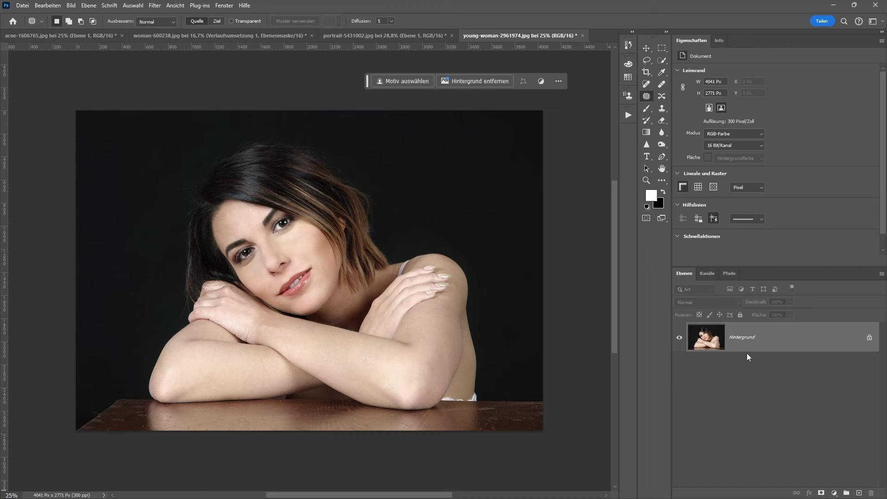
Duplicate the background as a fresh smart object 'Ebene 1' and open Liquify on it
{"action": "key", "text": "ctrl+j"}
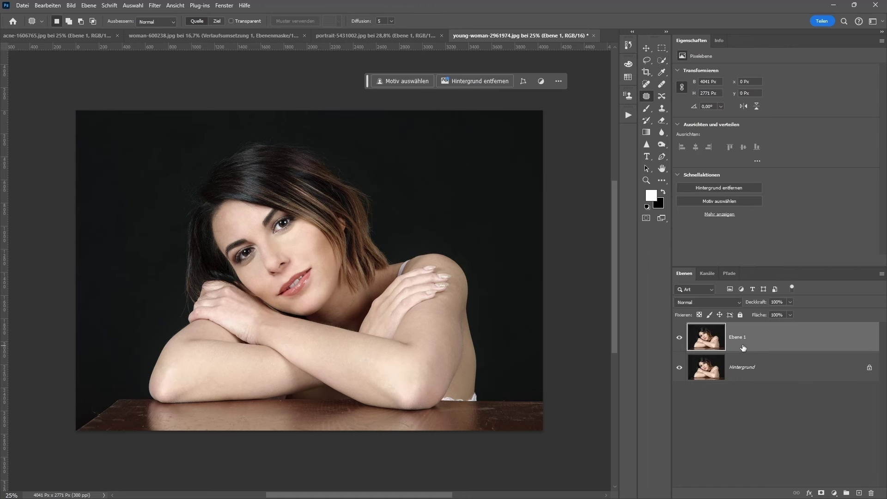
{"action": "right_click", "coordinate": [752, 340]}
{"action": "left_click", "coordinate": [647, 281]}
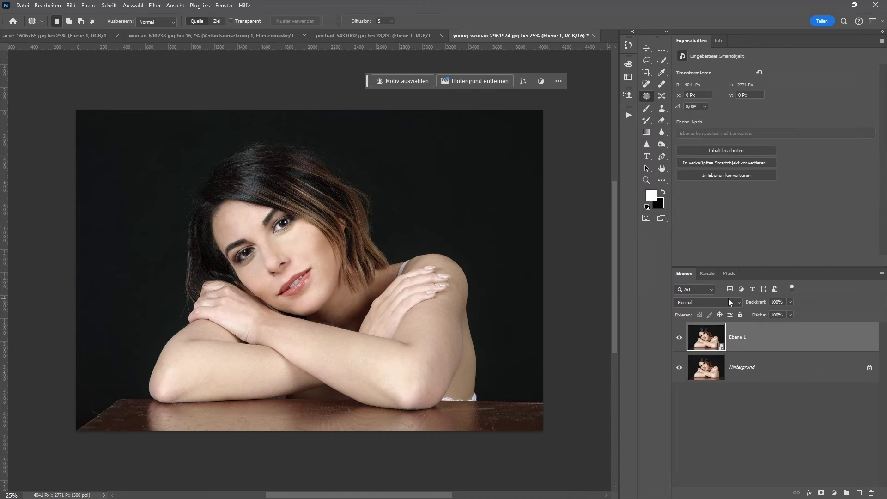
{"action": "left_click", "coordinate": [155, 5]}
{"action": "left_click", "coordinate": [188, 101]}
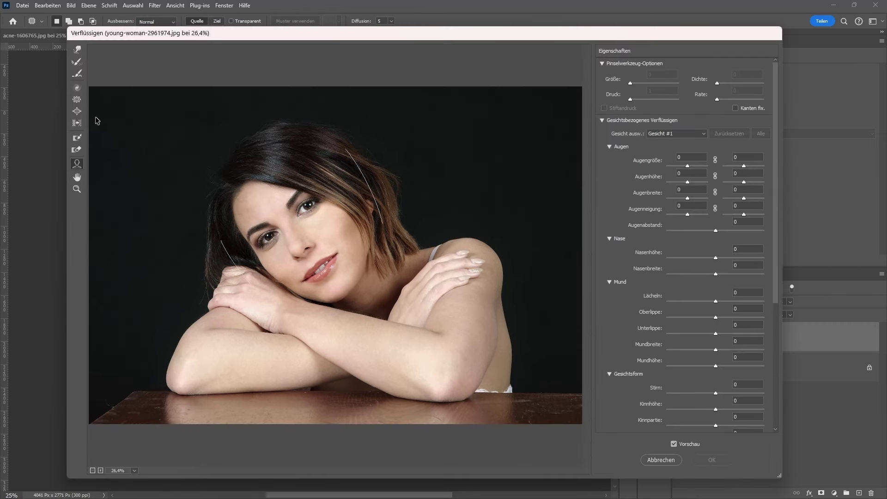
{"action": "left_click", "coordinate": [77, 49]}
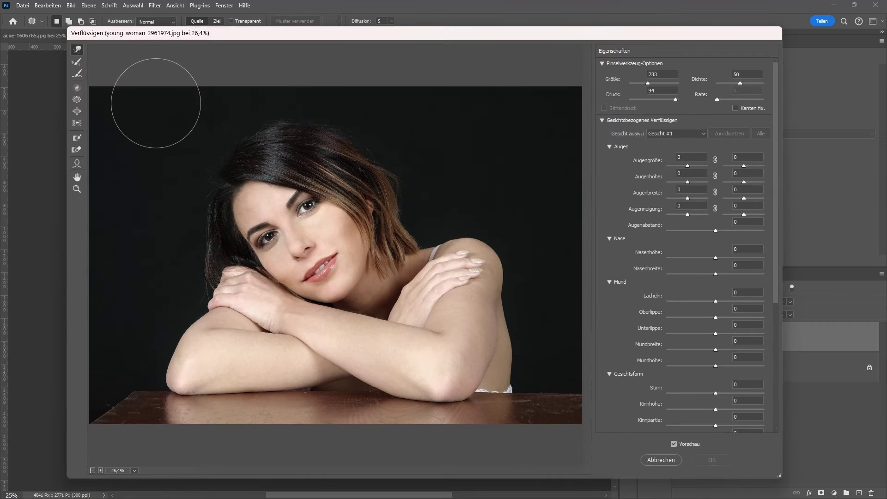
Warp the right shoulder inward as a Liquify smart filter, then trial a weaker reconstruction and cancel
{"action": "left_click_drag", "start_coordinate": [522, 242], "coordinate": [467, 248]}
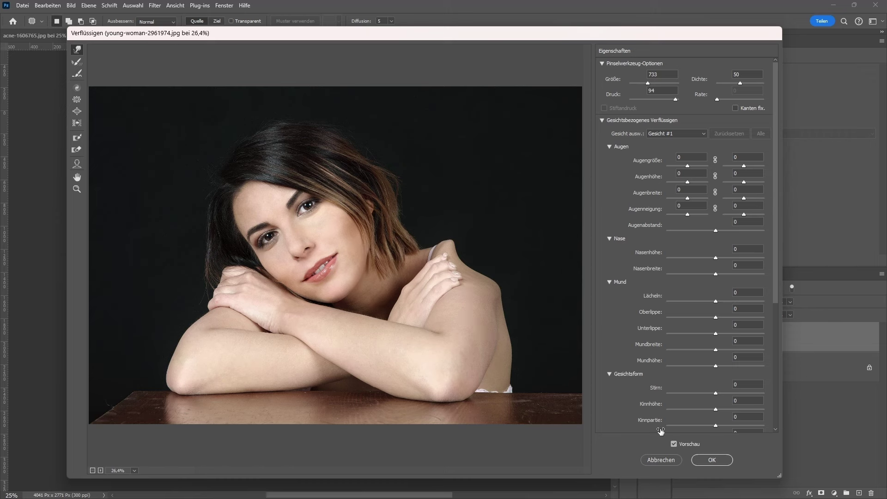
{"action": "left_click", "coordinate": [698, 462]}
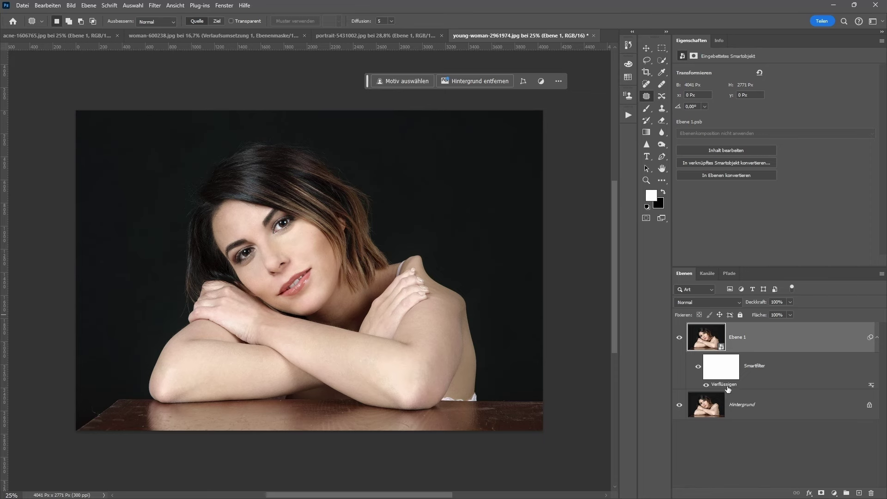
{"action": "key", "text": "ctrl+shift+x"}
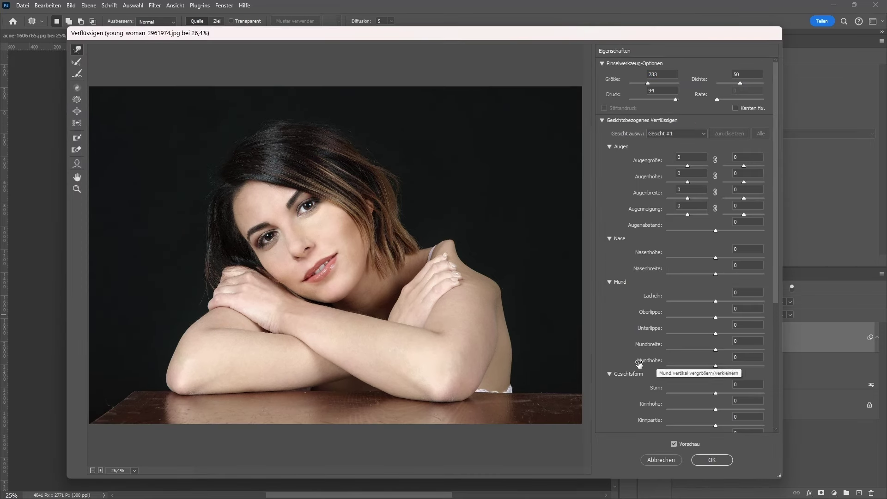
{"action": "scroll", "coordinate": [636, 365], "scroll_direction": "down", "scroll_amount": 4}
{"action": "scroll", "coordinate": [636, 365], "scroll_direction": "down", "scroll_amount": 4}
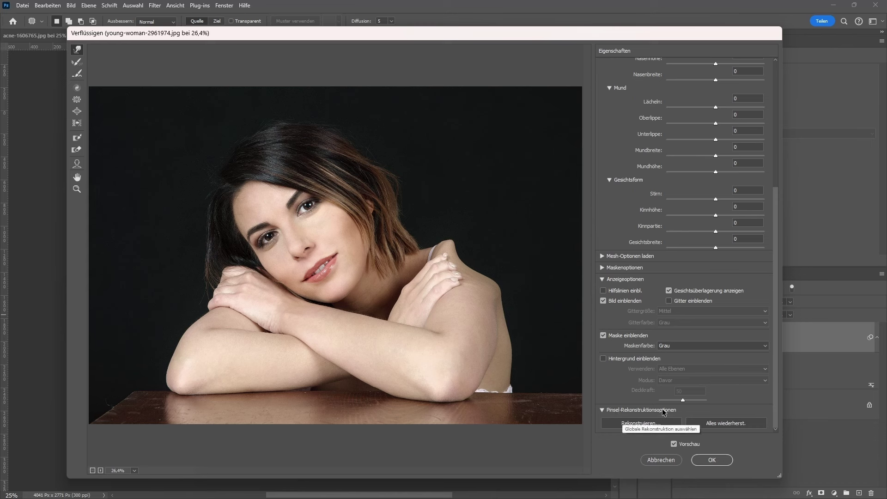
{"action": "left_click", "coordinate": [635, 424]}
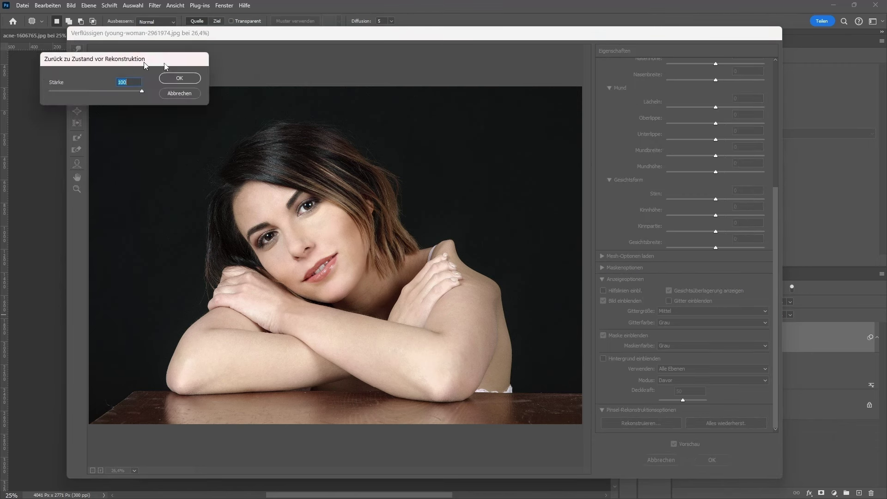
{"action": "left_click_drag", "start_coordinate": [144, 59], "coordinate": [398, 76]}
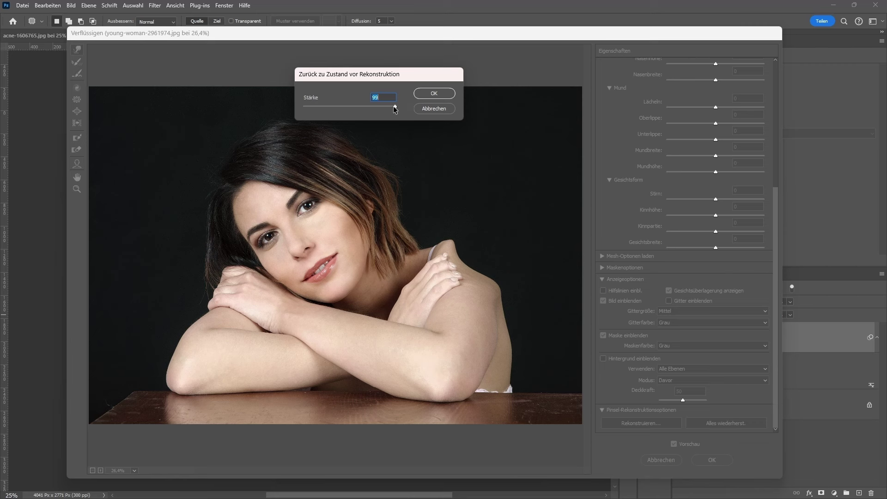
{"action": "mouse_move", "coordinate": [394, 107]}
{"action": "left_mouse_down"}
{"action": "mouse_move", "coordinate": [313, 104]}
{"action": "mouse_move", "coordinate": [327, 105]}
{"action": "left_mouse_up"}
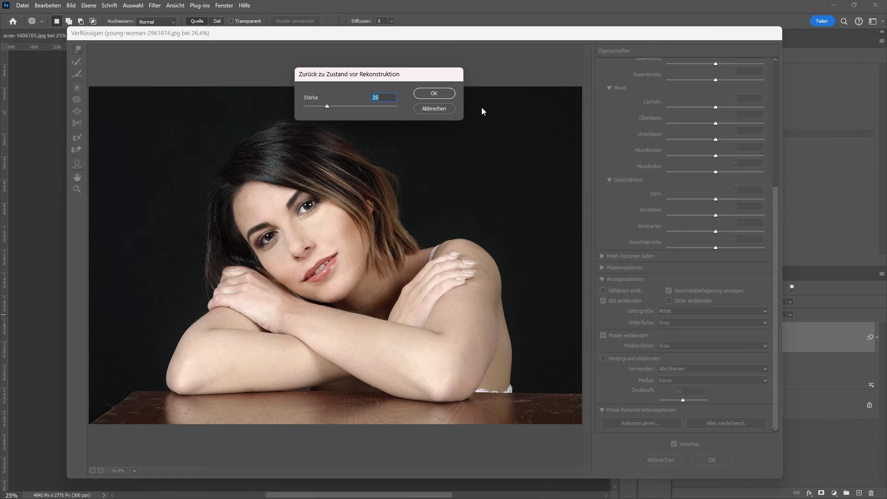
{"action": "left_click", "coordinate": [442, 97]}
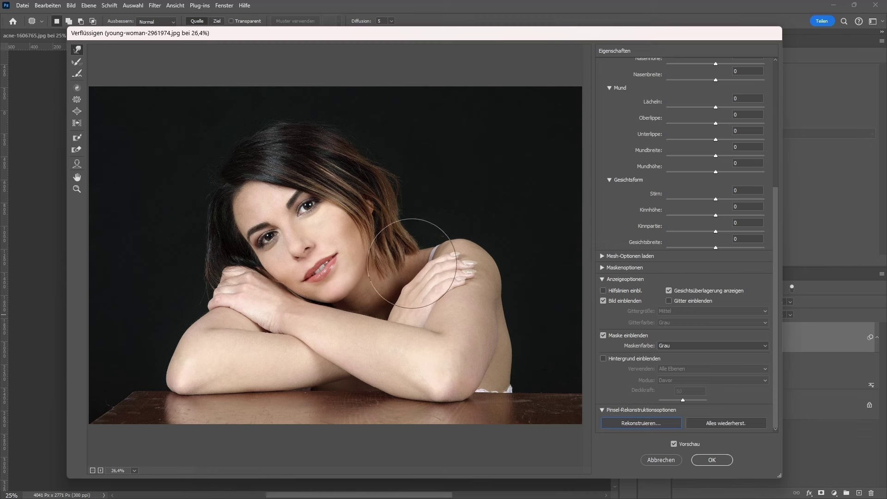
{"action": "left_click", "coordinate": [665, 463]}
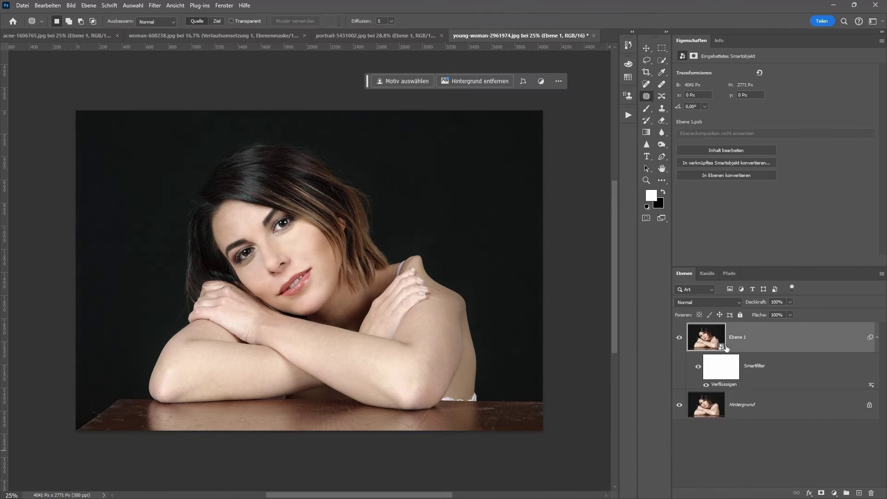
Add a second Verflüssigen smart filter to the portrait layer
{"action": "left_click", "coordinate": [154, 5]}
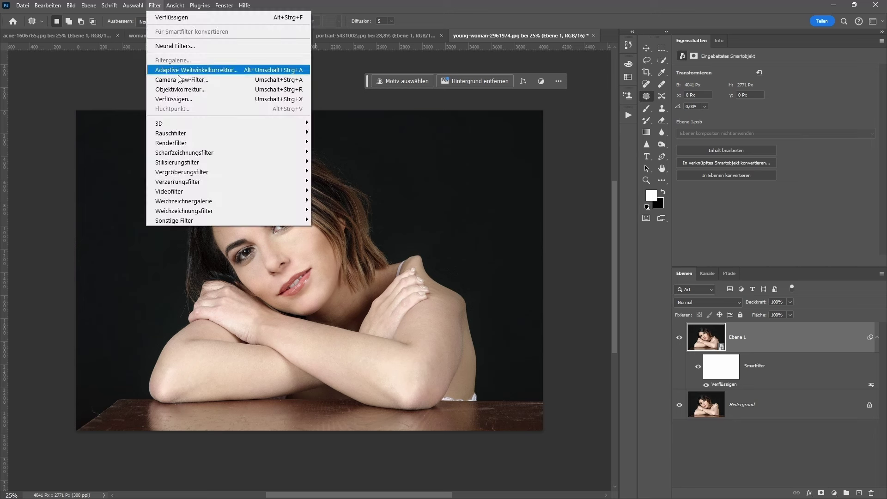
{"action": "left_click", "coordinate": [185, 96]}
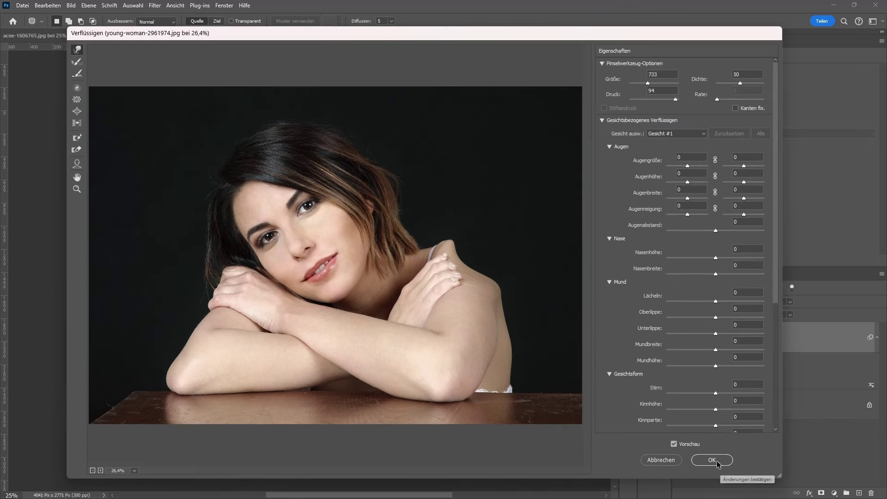
{"action": "left_click", "coordinate": [712, 460]}
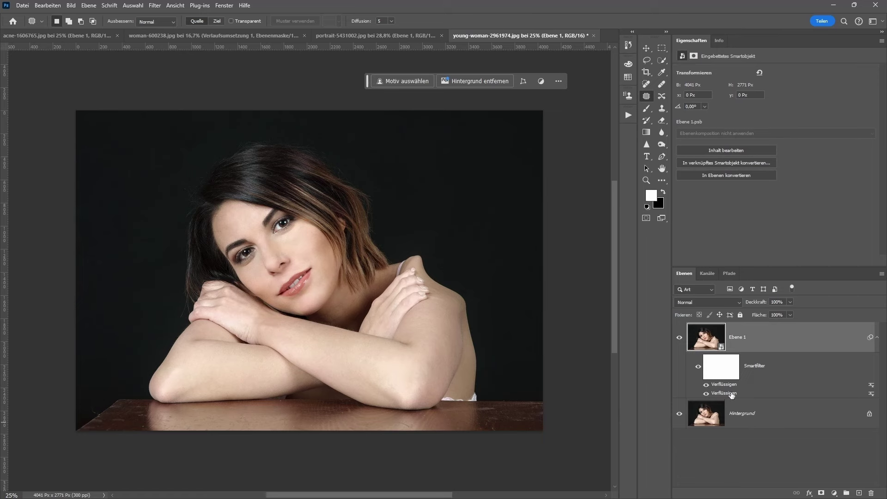
{"action": "left_click", "coordinate": [474, 202]}
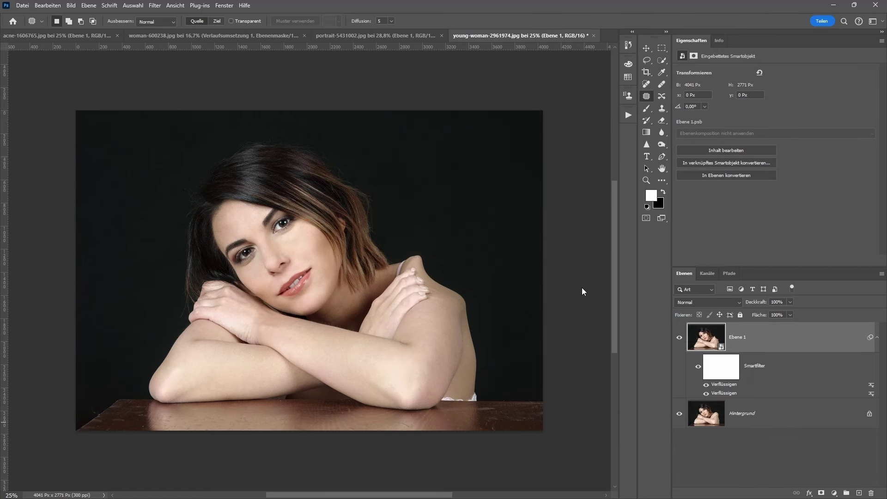
Reconstruct the Liquify warp at a reduced Stärke of 44
{"action": "key", "text": "ctrl+shift+x"}
{"action": "scroll", "coordinate": [694, 268], "scroll_direction": "down", "scroll_amount": 5}
{"action": "scroll", "coordinate": [684, 324], "scroll_direction": "down", "scroll_amount": 5}
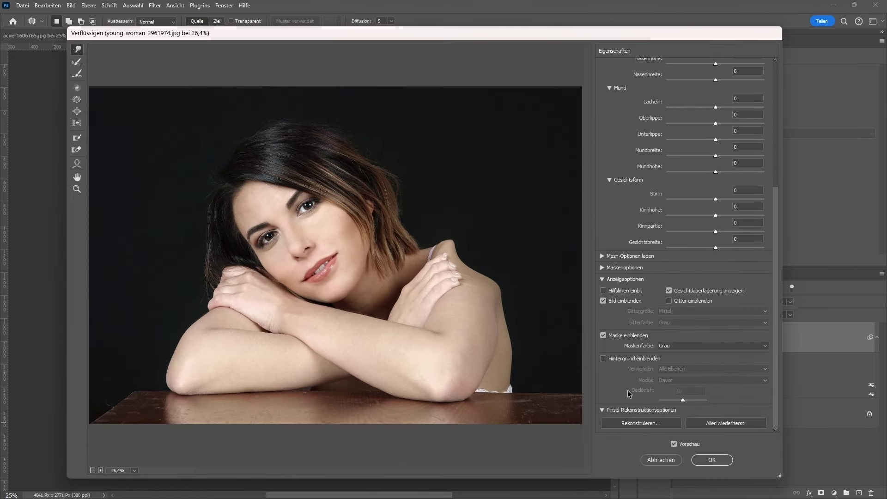
{"action": "left_click", "coordinate": [645, 423]}
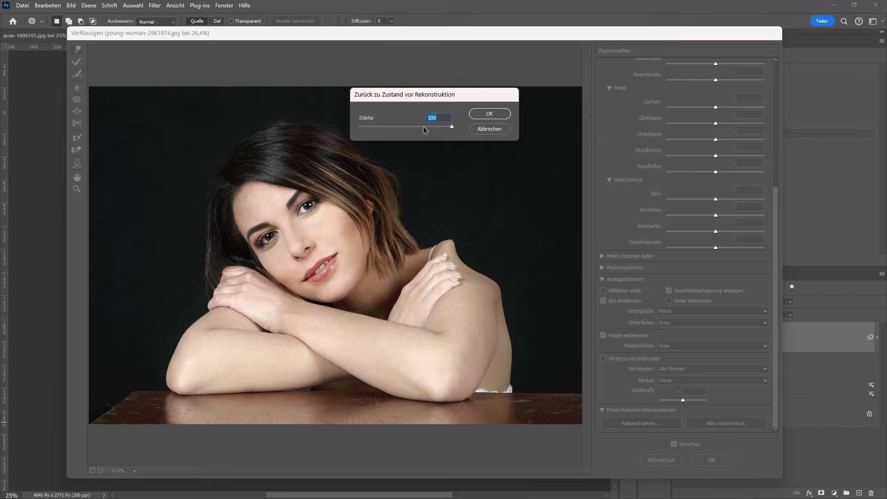
{"action": "mouse_move", "coordinate": [449, 126]}
{"action": "left_mouse_down"}
{"action": "mouse_move", "coordinate": [383, 126]}
{"action": "mouse_move", "coordinate": [395, 128]}
{"action": "left_mouse_up"}
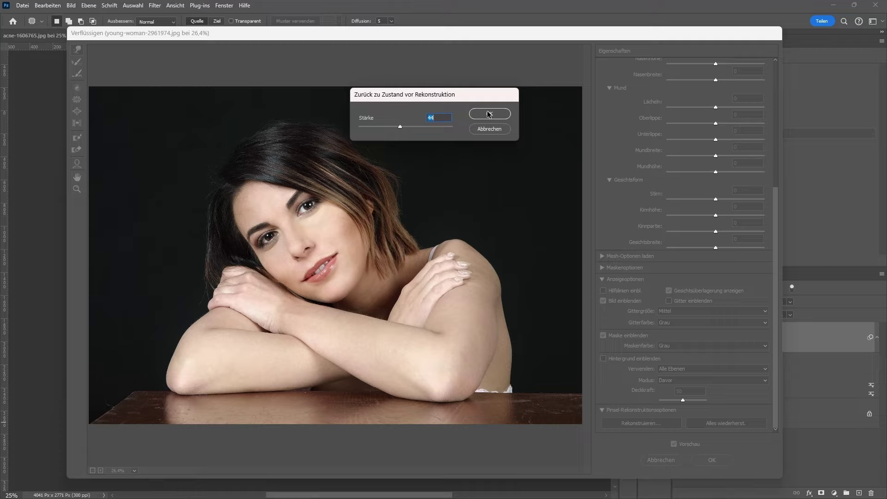
{"action": "left_click", "coordinate": [489, 114]}
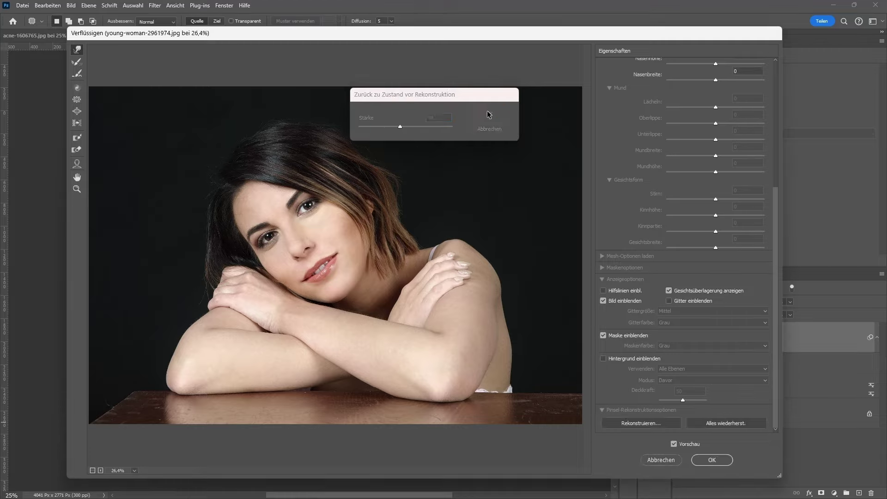